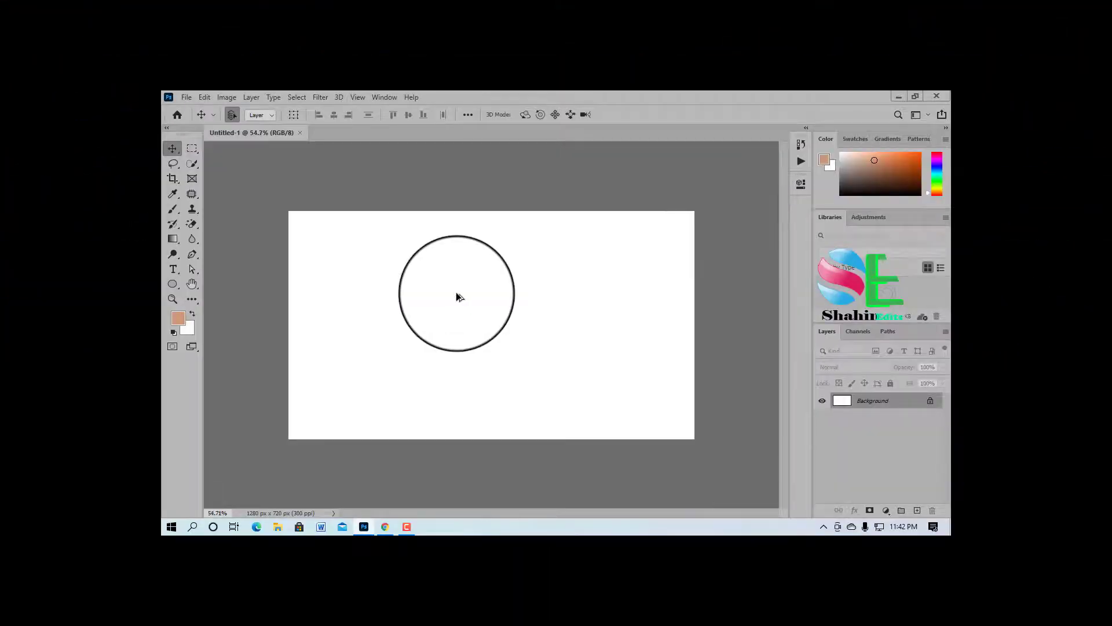
{"action": "scroll", "coordinate": [456, 293], "scroll_direction": "up", "scroll_amount": 4}
{"action": "scroll", "coordinate": [456, 292], "scroll_direction": "down", "scroll_amount": 4}
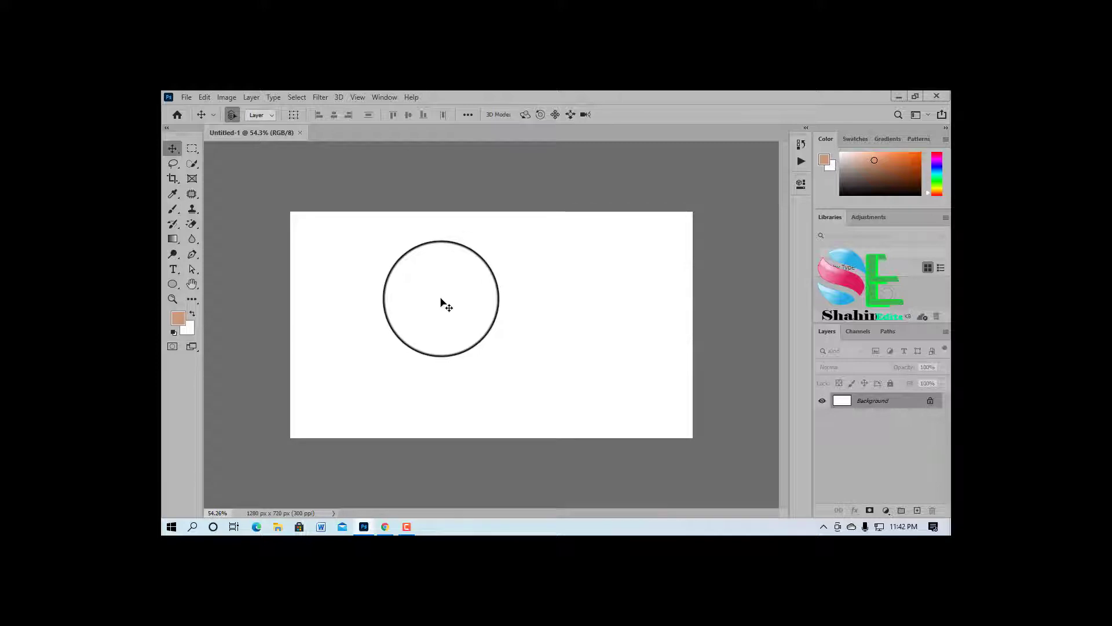
{"action": "scroll", "coordinate": [445, 304], "scroll_direction": "up", "scroll_amount": 3}
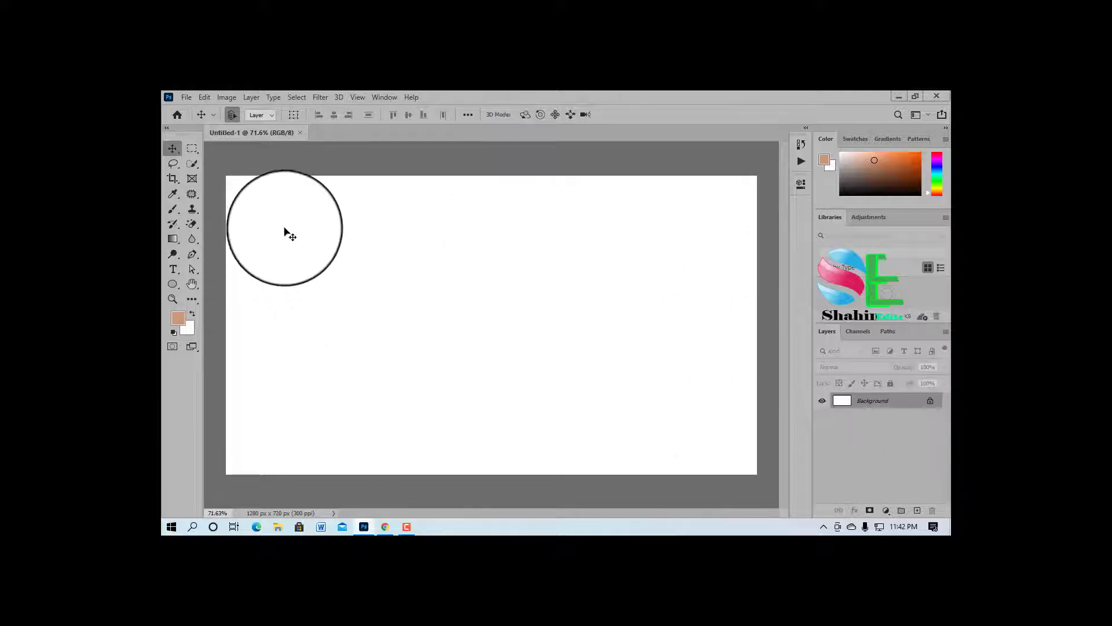
{"action": "scroll", "coordinate": [404, 327], "scroll_direction": "down", "scroll_amount": 2}
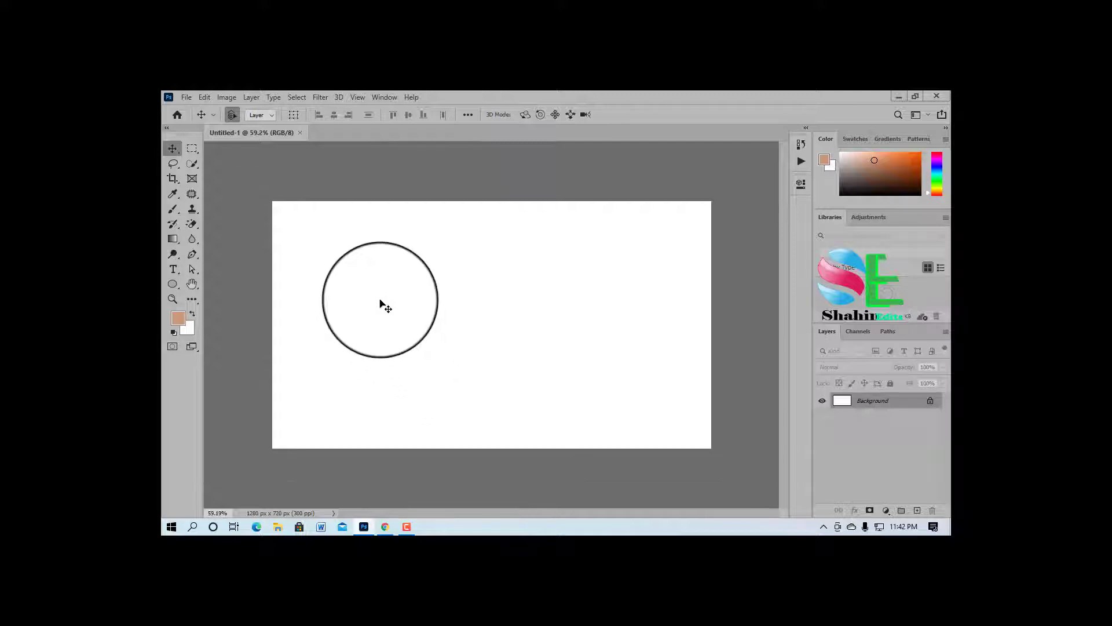
Step: Open the portrait photo bb05670f5cca146051bf6149fc90e675.jpg from the Downloads folder
{"action": "left_click", "coordinate": [184, 99]}
{"action": "left_click", "coordinate": [228, 120]}
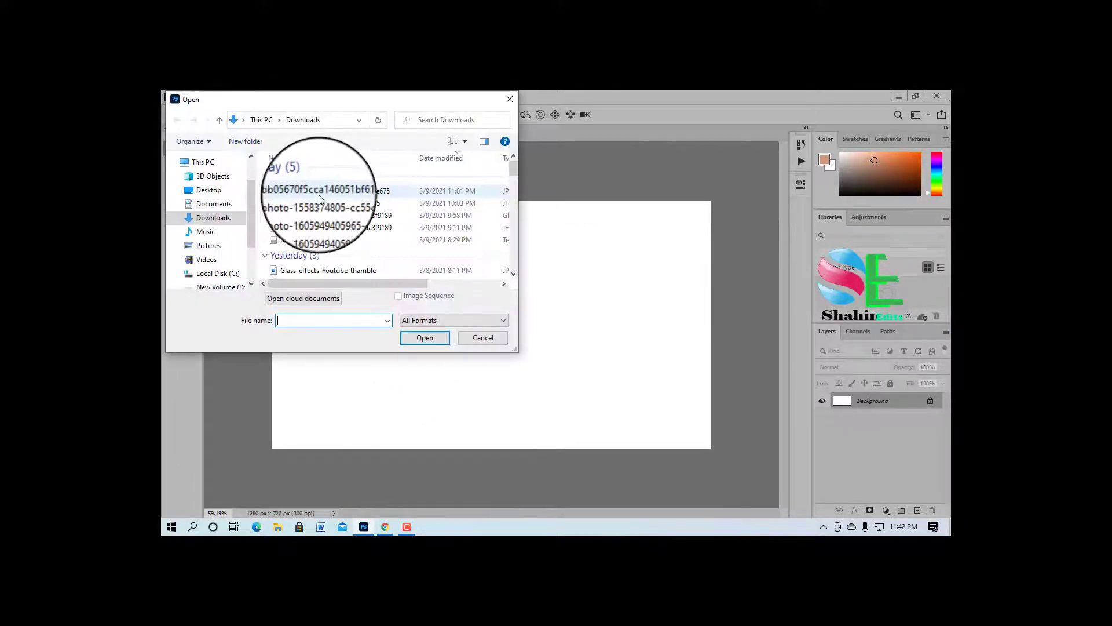
{"action": "left_click", "coordinate": [320, 199]}
{"action": "left_click", "coordinate": [412, 338]}
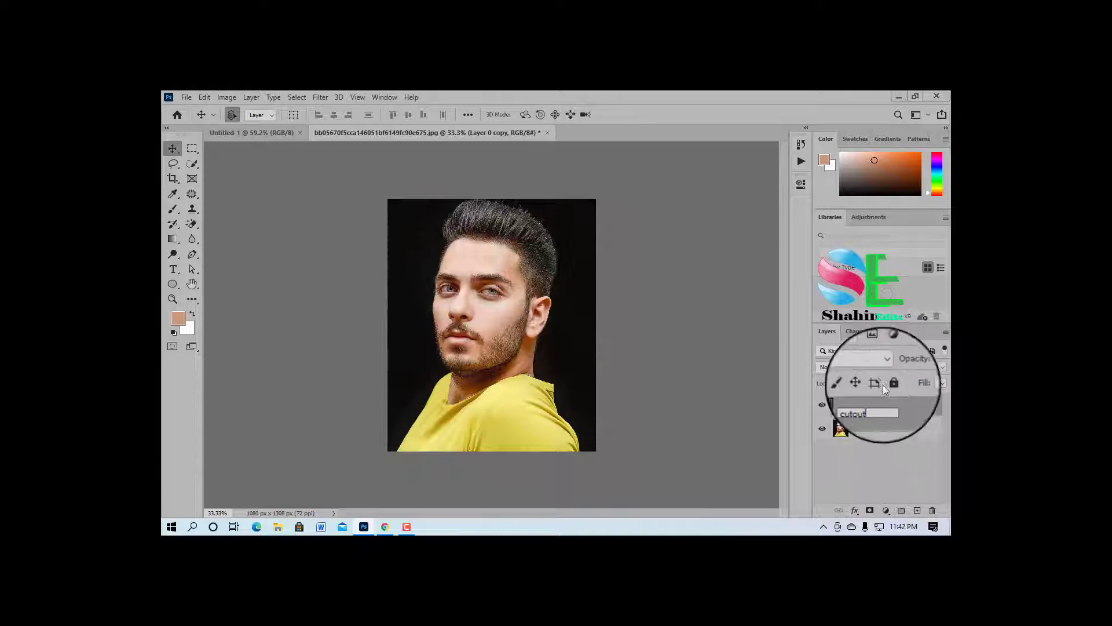
Step: Name the duplicated photo layer cutout and convert it for smart filters
{"action": "key", "text": "Return"}
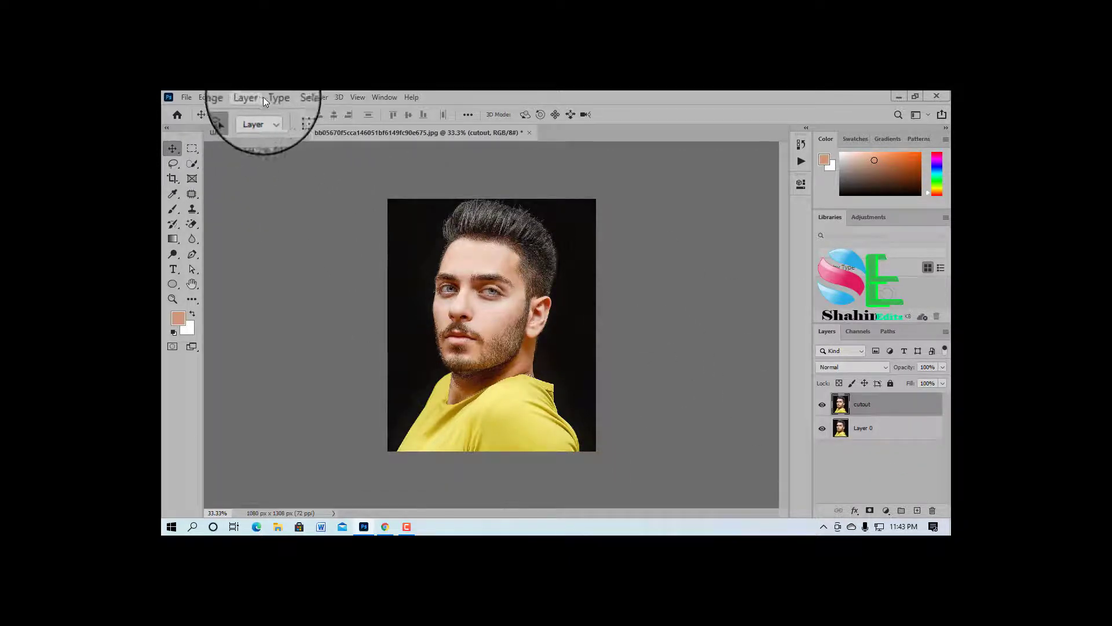
{"action": "left_click", "coordinate": [322, 98]}
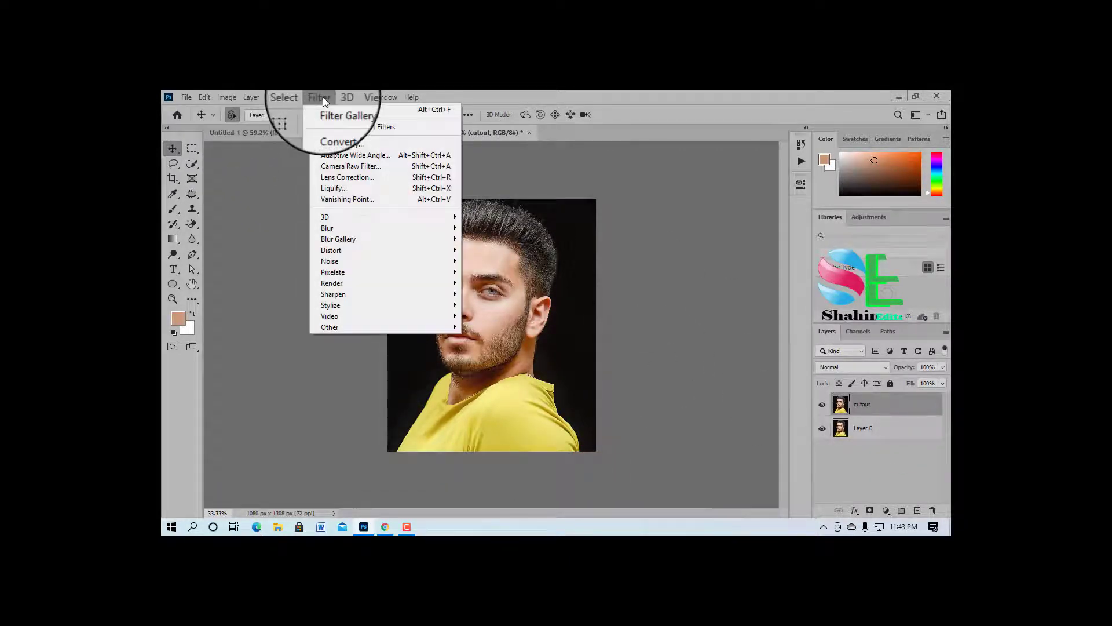
{"action": "left_click", "coordinate": [353, 128]}
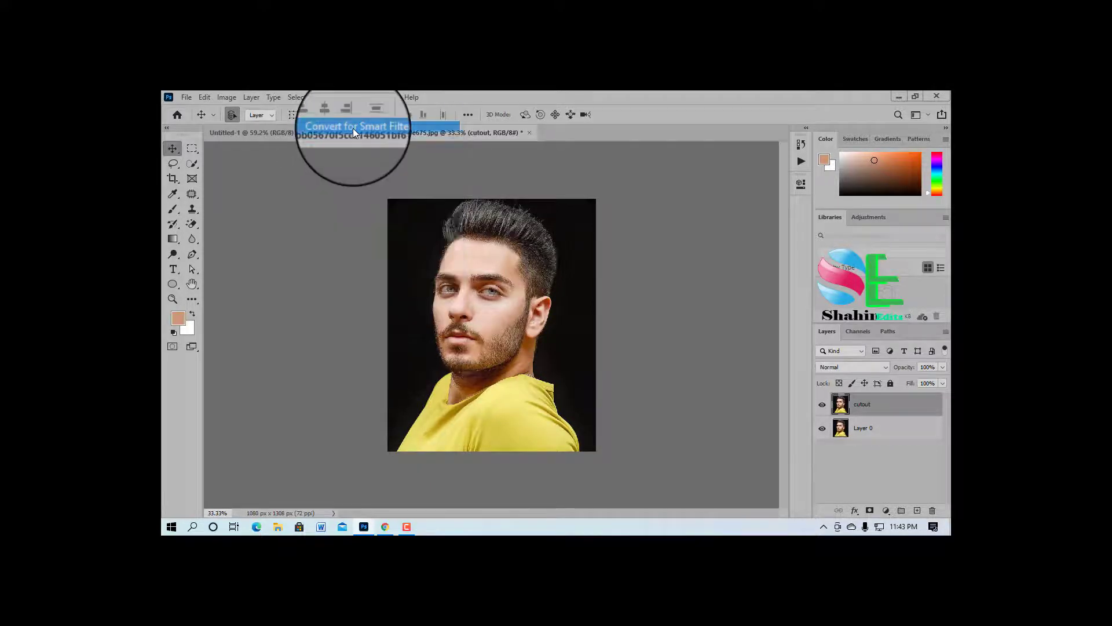
{"action": "left_click", "coordinate": [544, 261]}
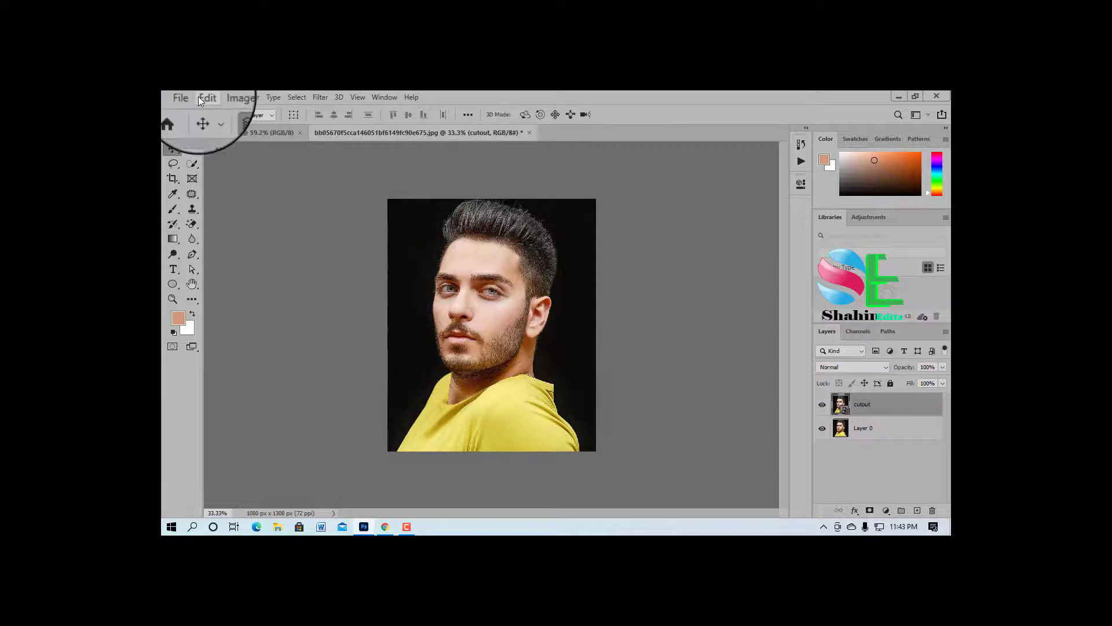
Step: Check the image's colour mode and bit depth
{"action": "left_click", "coordinate": [226, 96]}
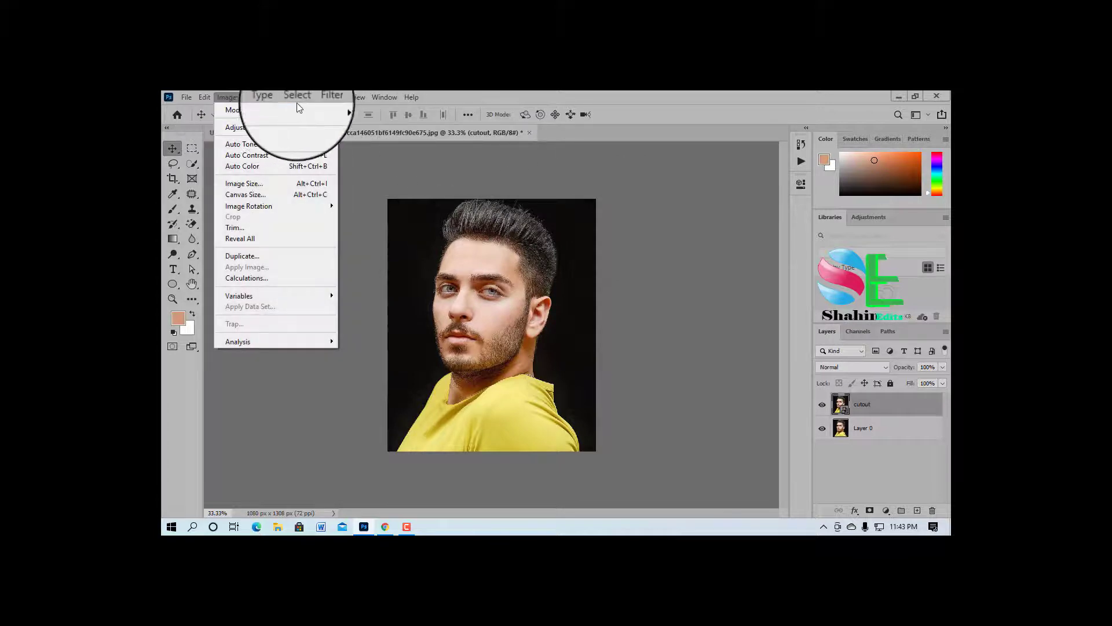
{"action": "mouse_move", "coordinate": [333, 110]}
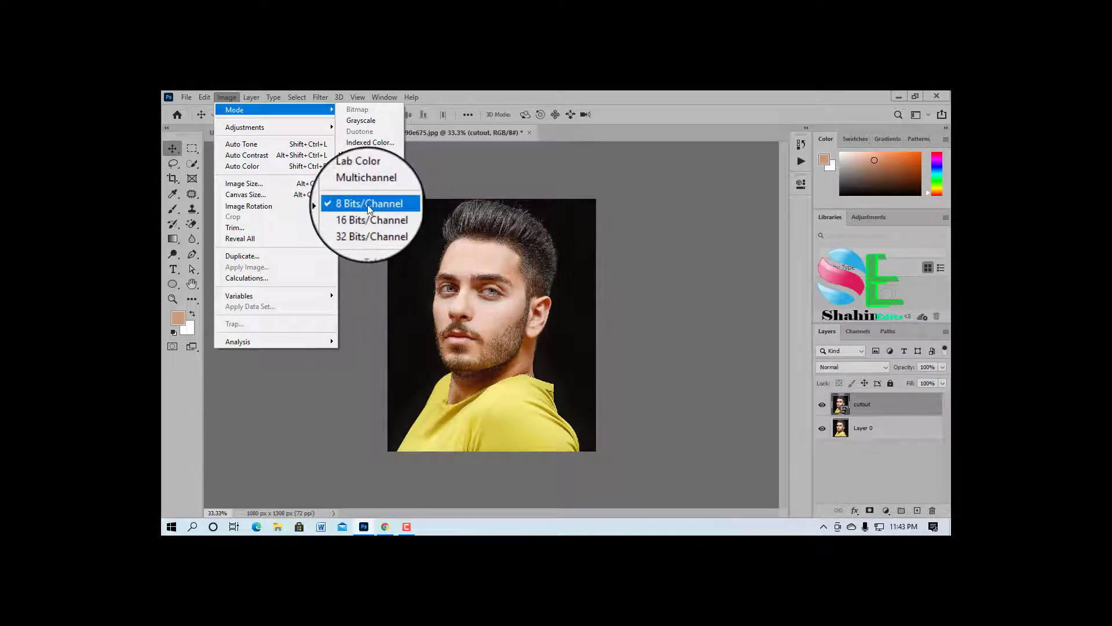
{"action": "left_click", "coordinate": [437, 182]}
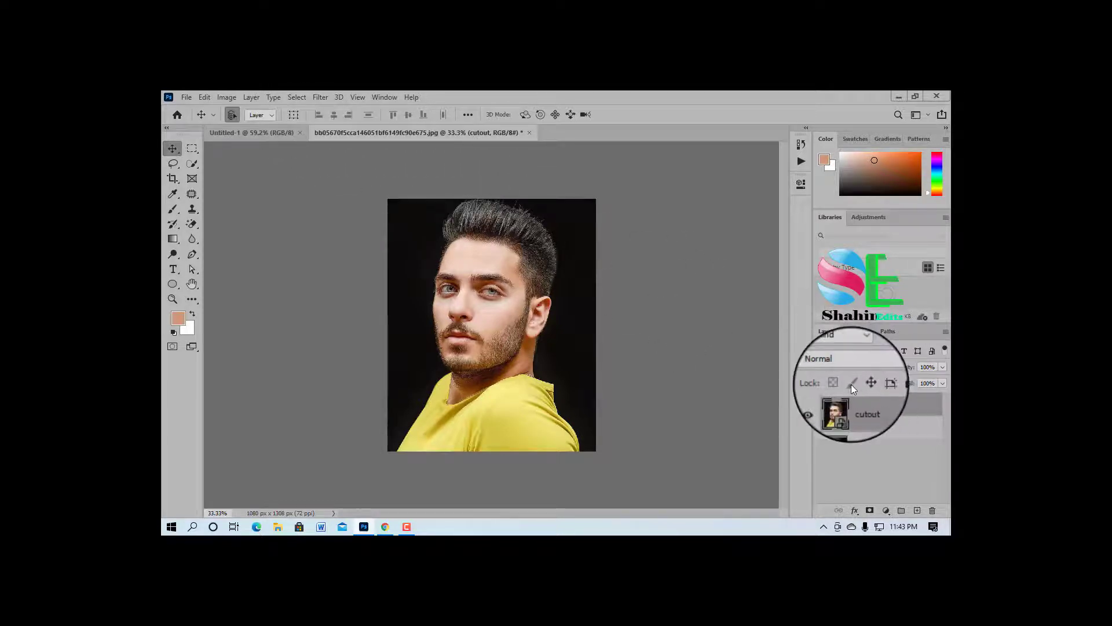
Step: Apply the Filter Gallery's Cutout filter to the cutout layer with 7 levels, edge simplicity 7 and edge fidelity 2
{"action": "left_click", "coordinate": [324, 96]}
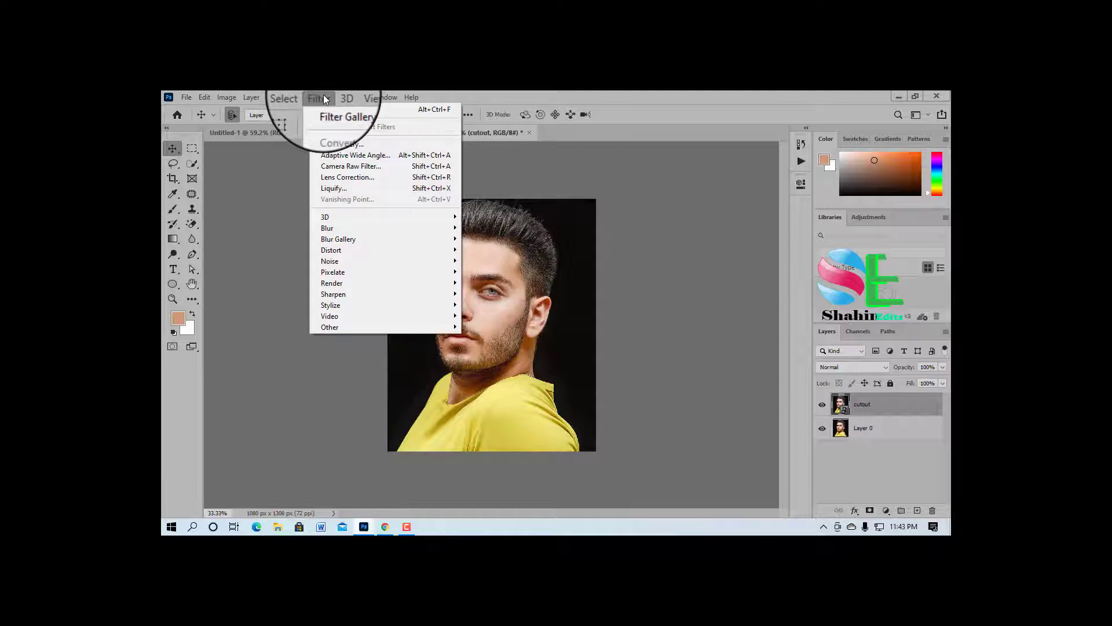
{"action": "mouse_move", "coordinate": [297, 95]}
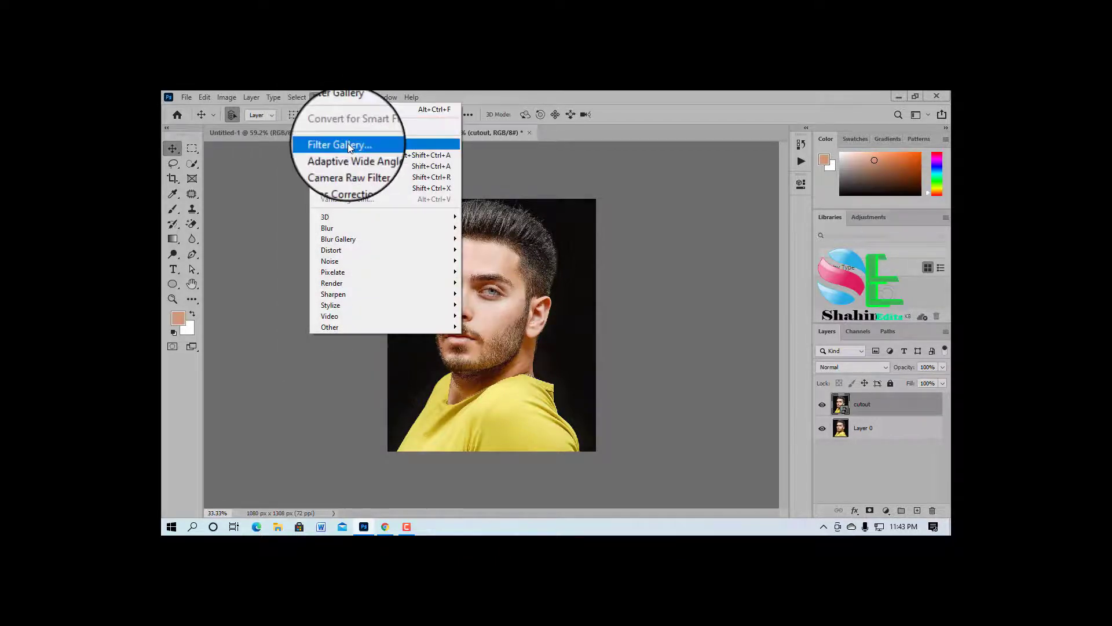
{"action": "left_click", "coordinate": [343, 145]}
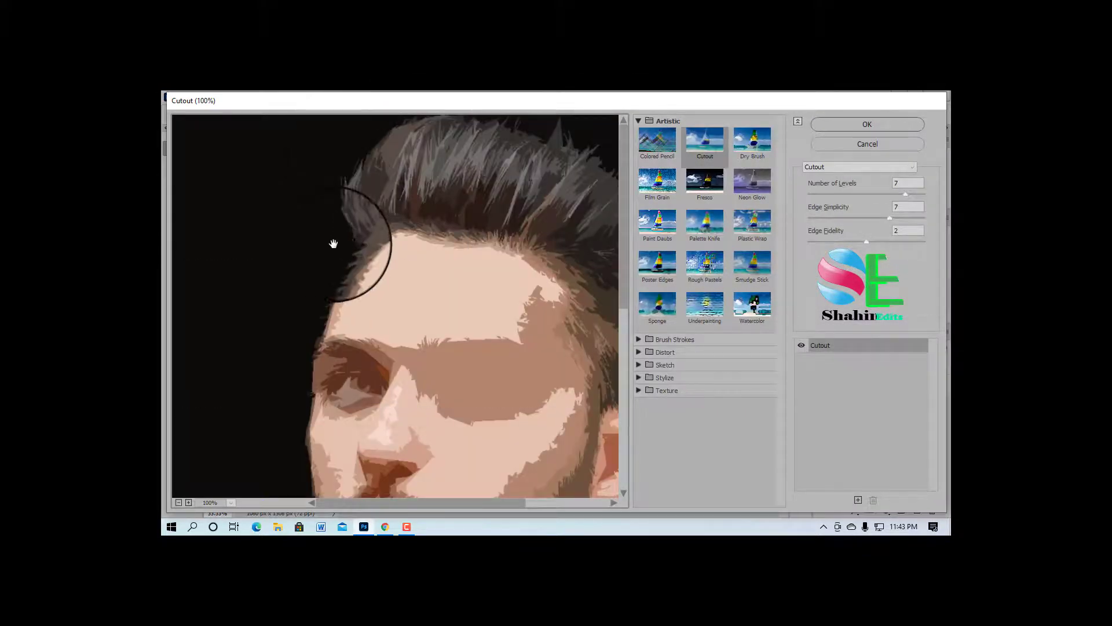
{"action": "left_click", "coordinate": [423, 289], "text": "alt"}
{"action": "left_click", "coordinate": [420, 290], "text": "alt"}
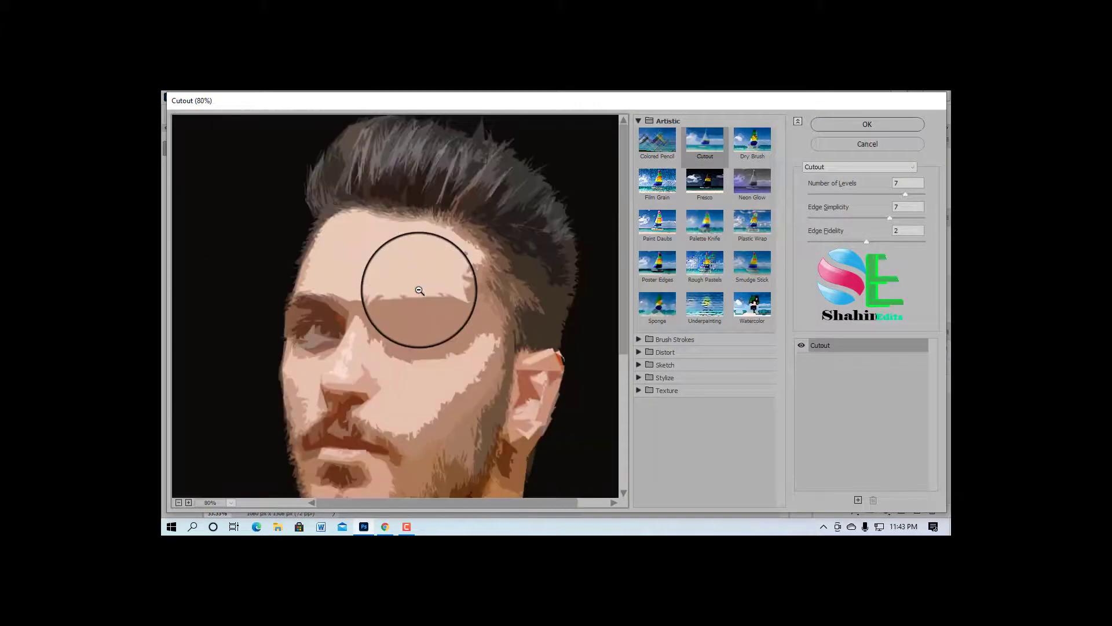
{"action": "left_click", "coordinate": [418, 291], "text": "alt"}
{"action": "left_click", "coordinate": [418, 290], "text": "alt"}
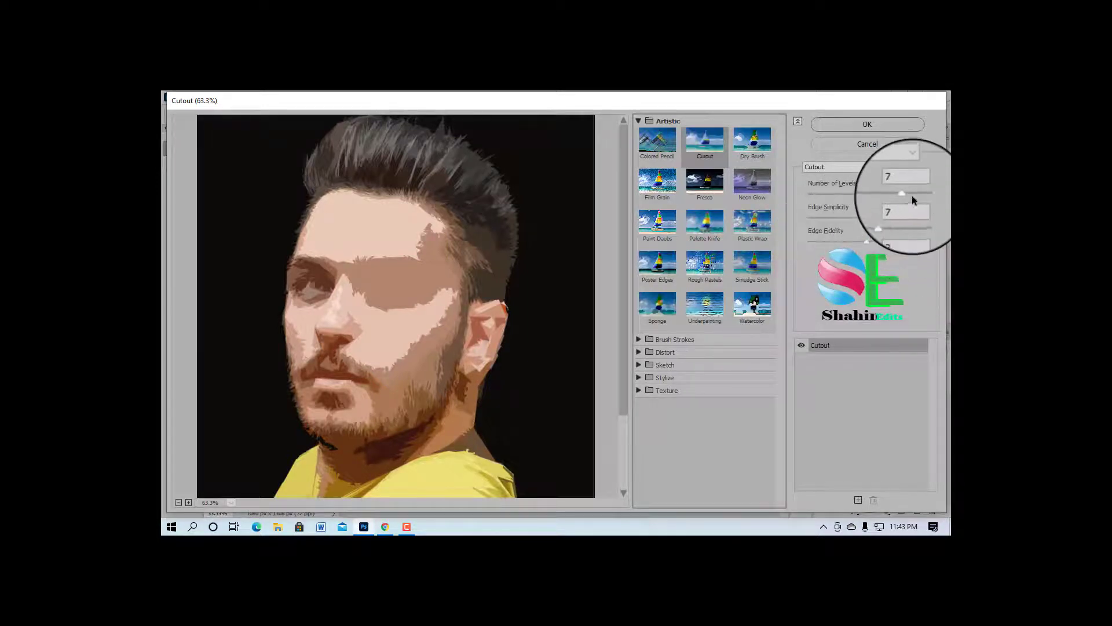
{"action": "mouse_move", "coordinate": [906, 195]}
{"action": "left_mouse_down"}
{"action": "mouse_move", "coordinate": [892, 191]}
{"action": "mouse_move", "coordinate": [916, 191]}
{"action": "mouse_move", "coordinate": [867, 191]}
{"action": "mouse_move", "coordinate": [921, 193]}
{"action": "left_mouse_up"}
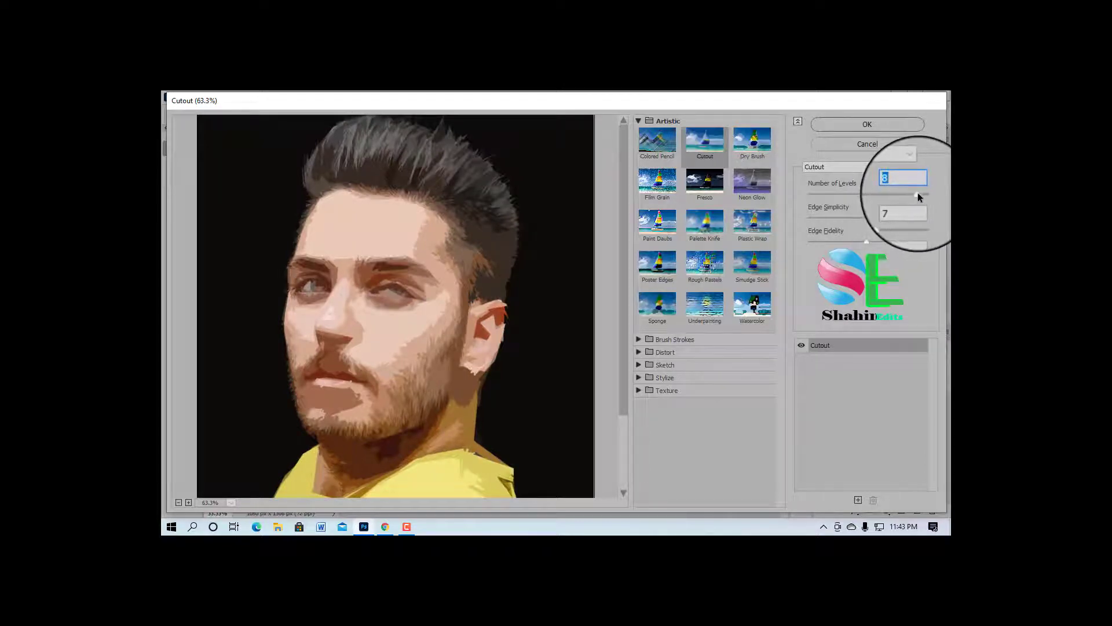
{"action": "left_click_drag", "start_coordinate": [918, 192], "coordinate": [902, 196]}
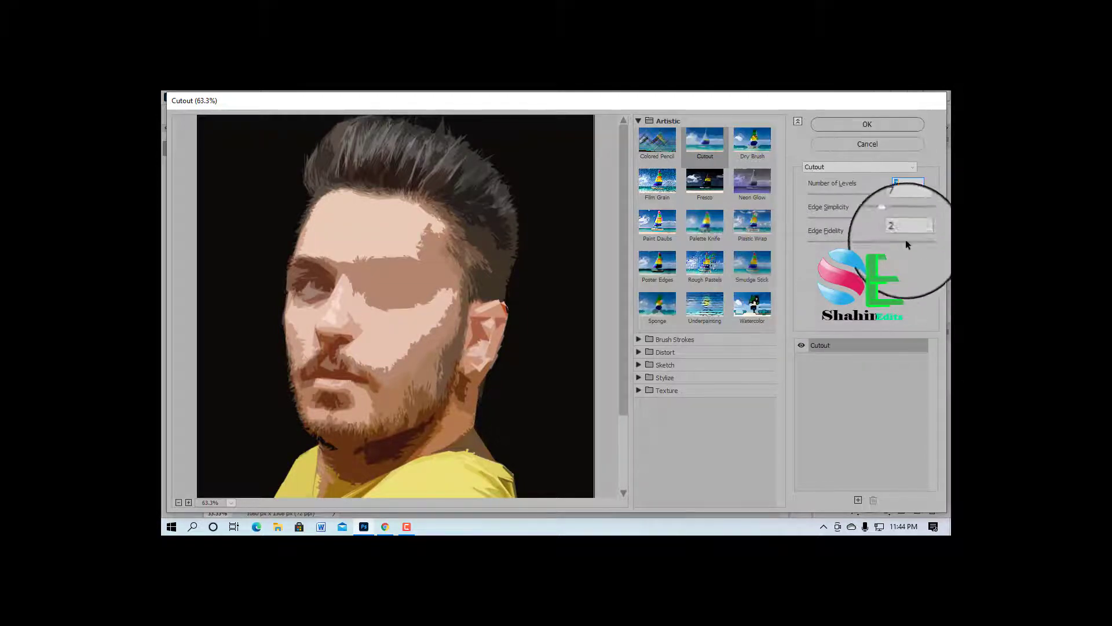
{"action": "left_click", "coordinate": [869, 125]}
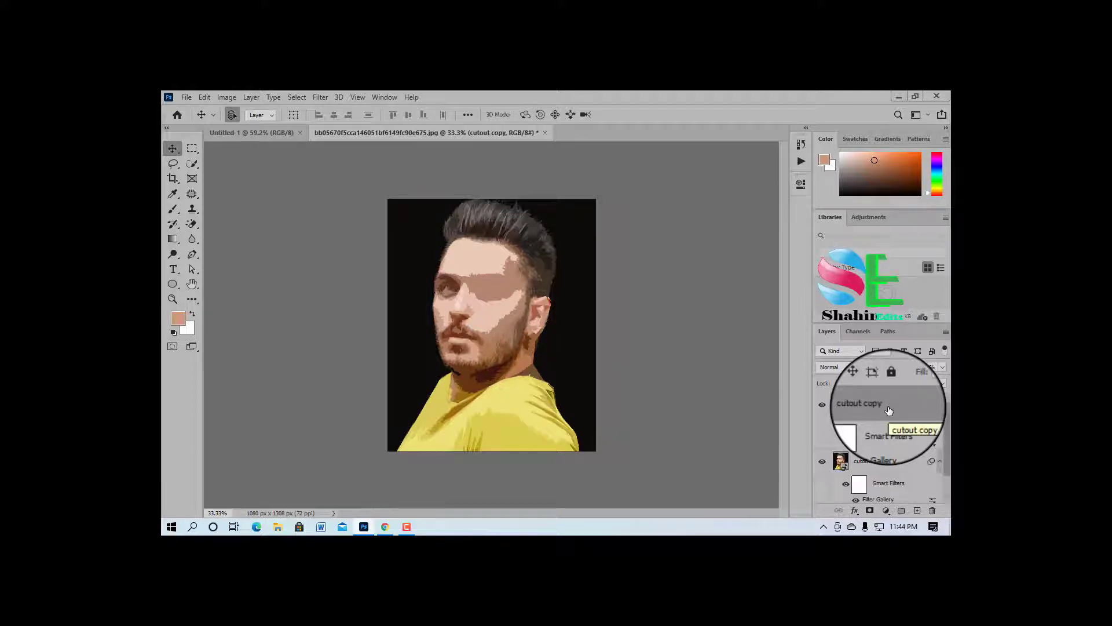
Step: Duplicate the cutout layer as cutout1 and set its Cutout filter to 6 levels with edge simplicity 6
{"action": "key", "text": "ctrl+j"}
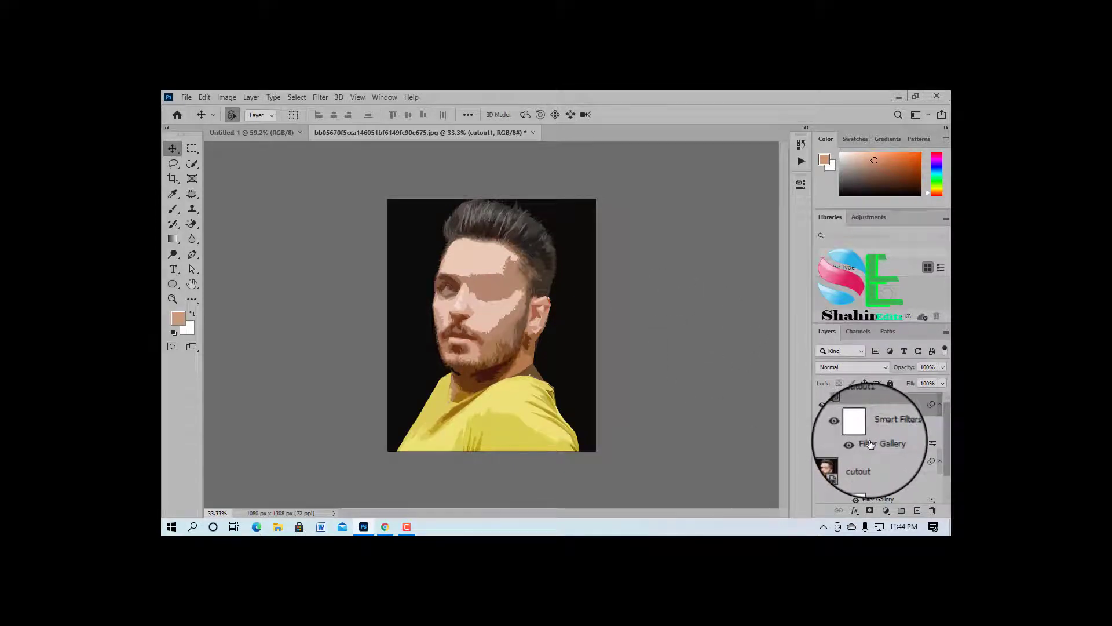
{"action": "double_click", "coordinate": [871, 441]}
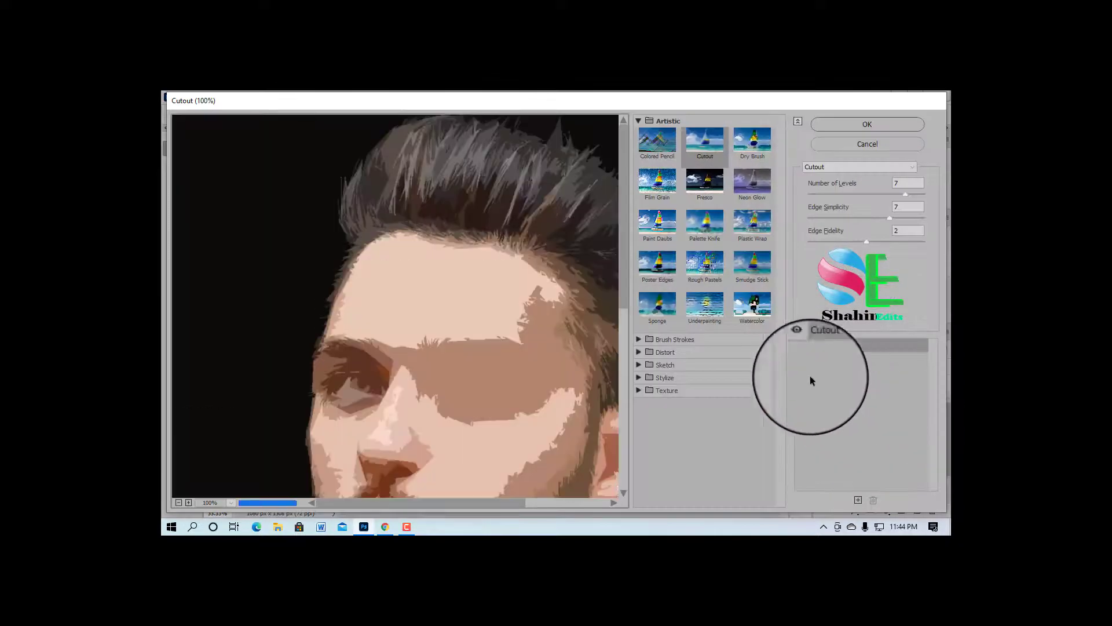
{"action": "left_click_drag", "start_coordinate": [411, 373], "coordinate": [409, 359]}
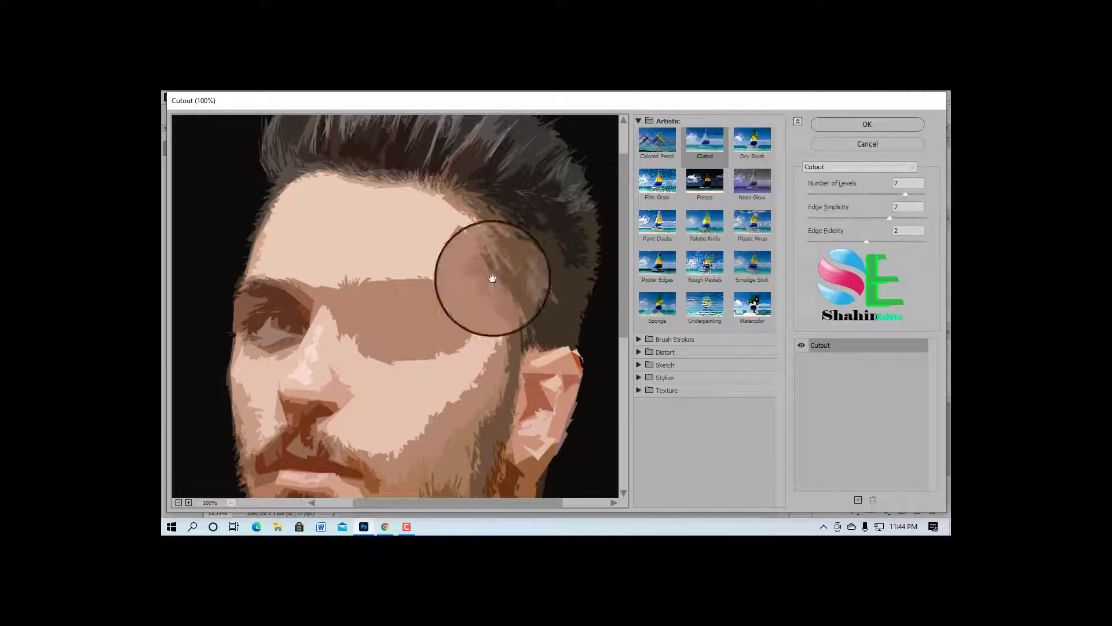
{"action": "double_click", "coordinate": [902, 183]}
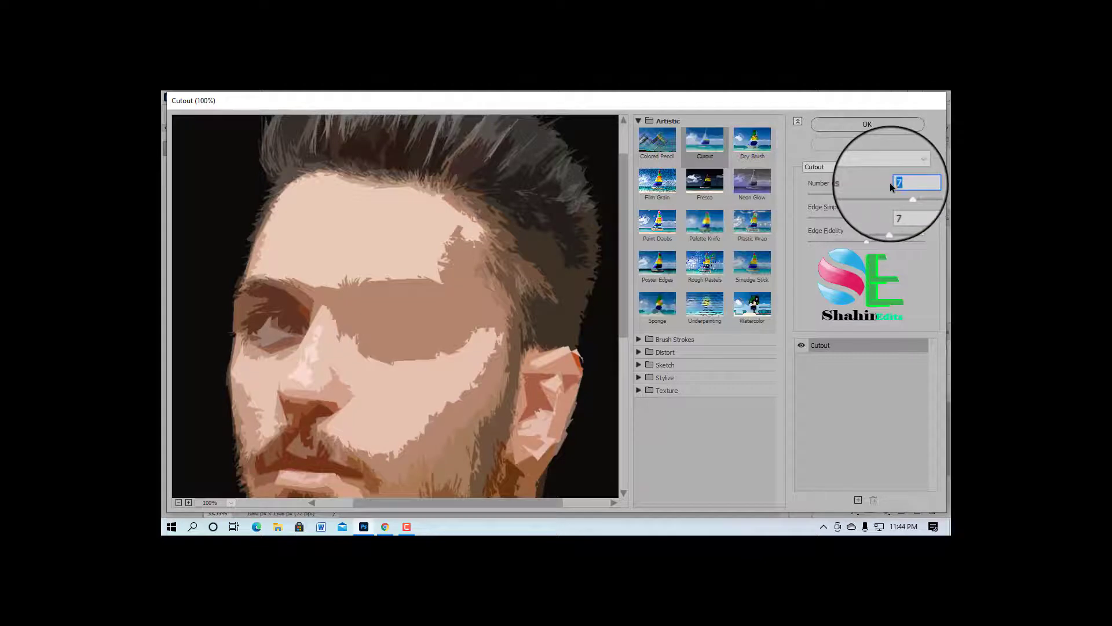
{"action": "type", "text": "6"}
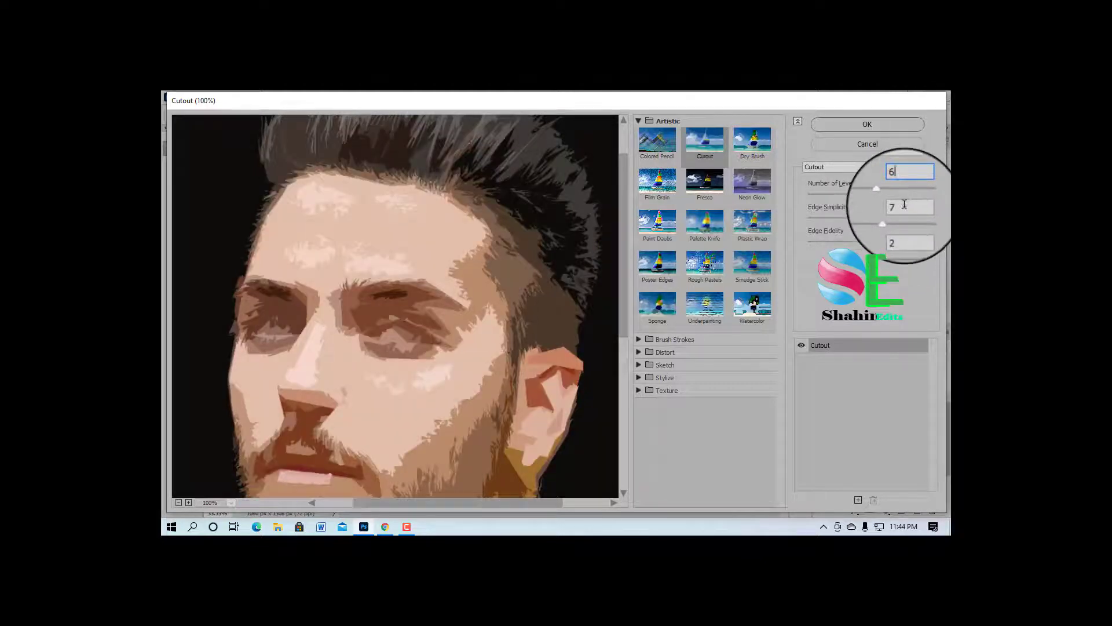
{"action": "double_click", "coordinate": [904, 207]}
{"action": "type", "text": "6"}
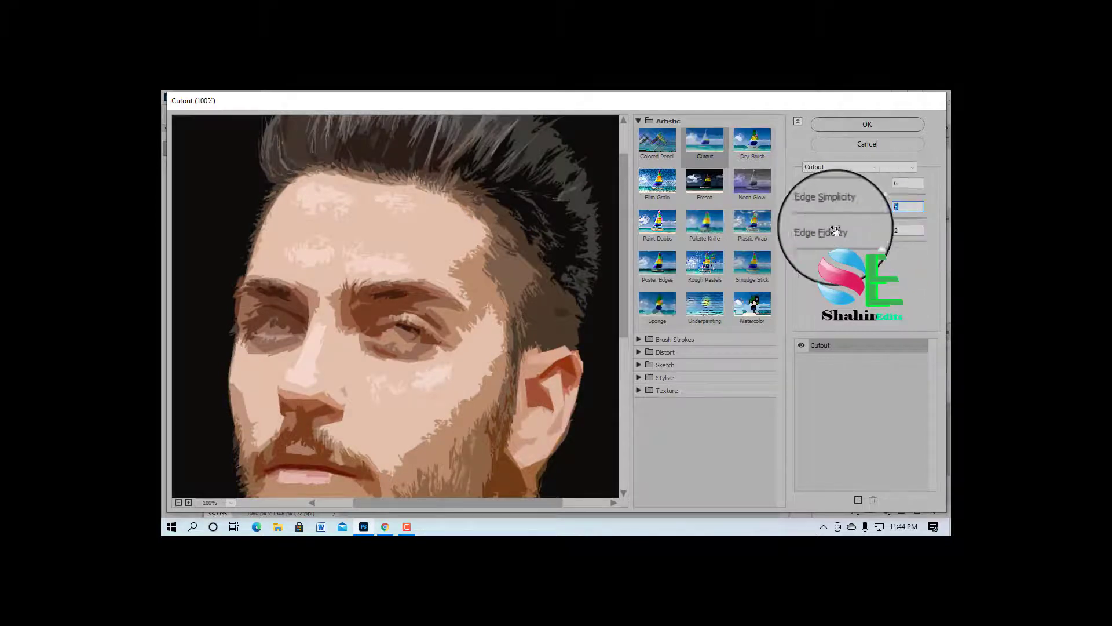
{"action": "left_click", "coordinate": [376, 390], "text": "alt"}
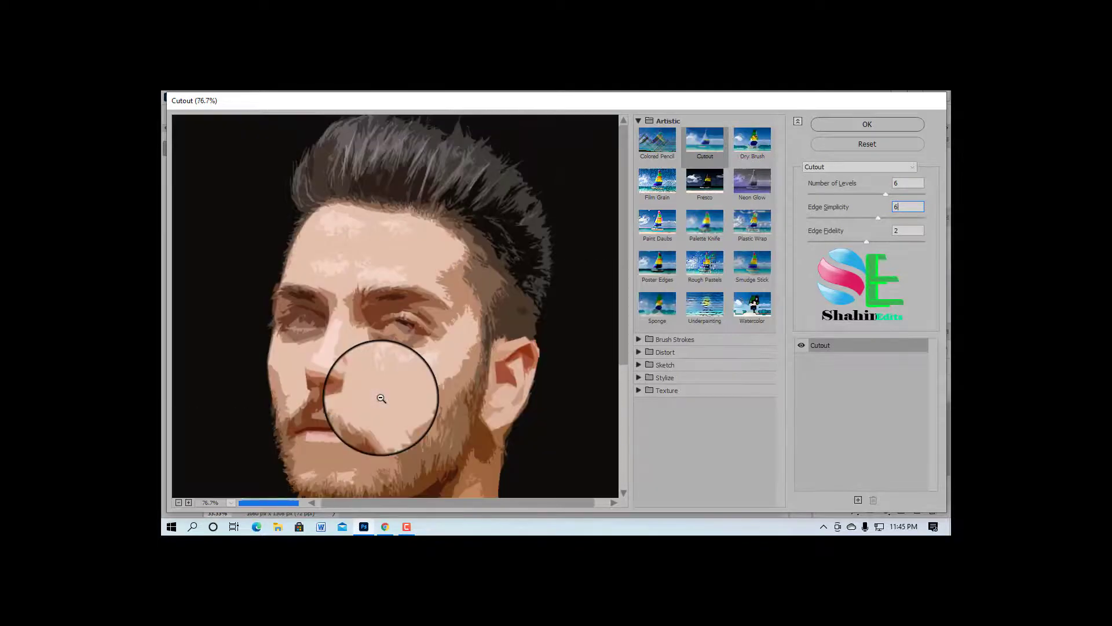
{"action": "scroll", "coordinate": [381, 398], "scroll_direction": "down", "scroll_amount": 1}
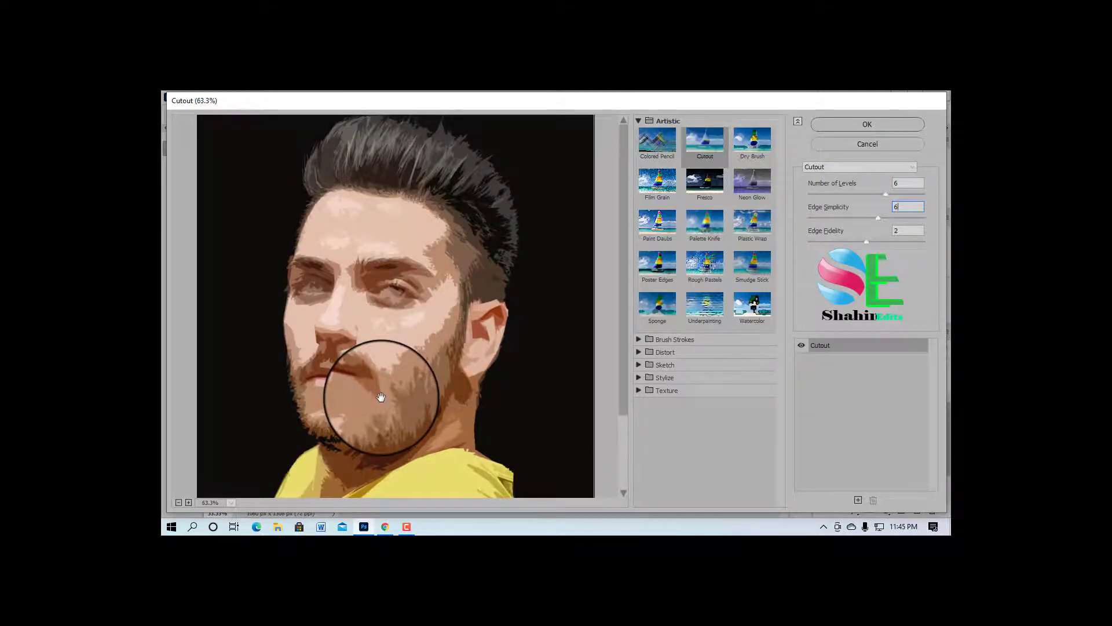
{"action": "left_click", "coordinate": [869, 123]}
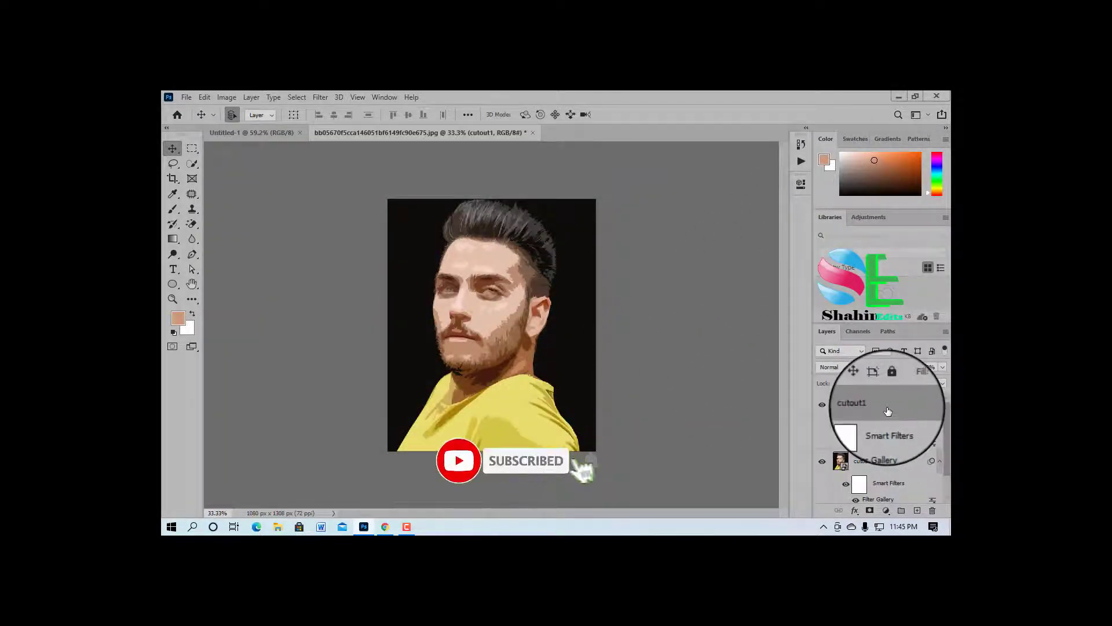
Step: Add a black layer mask to cutout1 and ready a 62 px Soft Round brush with 0% hardness
{"action": "left_click", "coordinate": [870, 511], "text": "alt"}
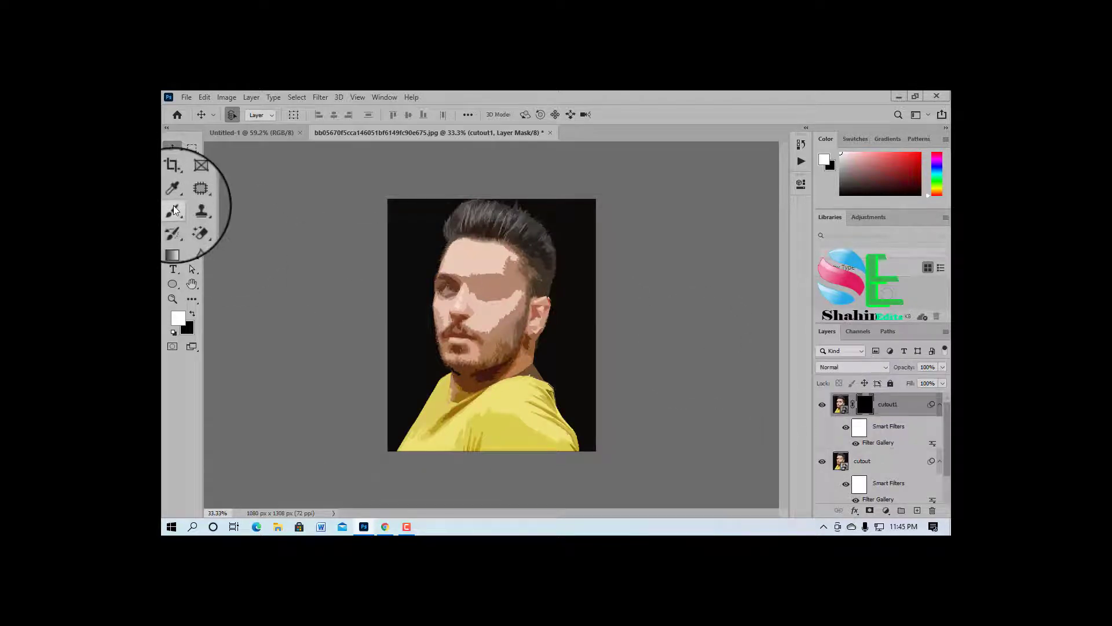
{"action": "left_click_drag", "start_coordinate": [174, 210], "coordinate": [220, 210]}
{"action": "left_click", "coordinate": [245, 114]}
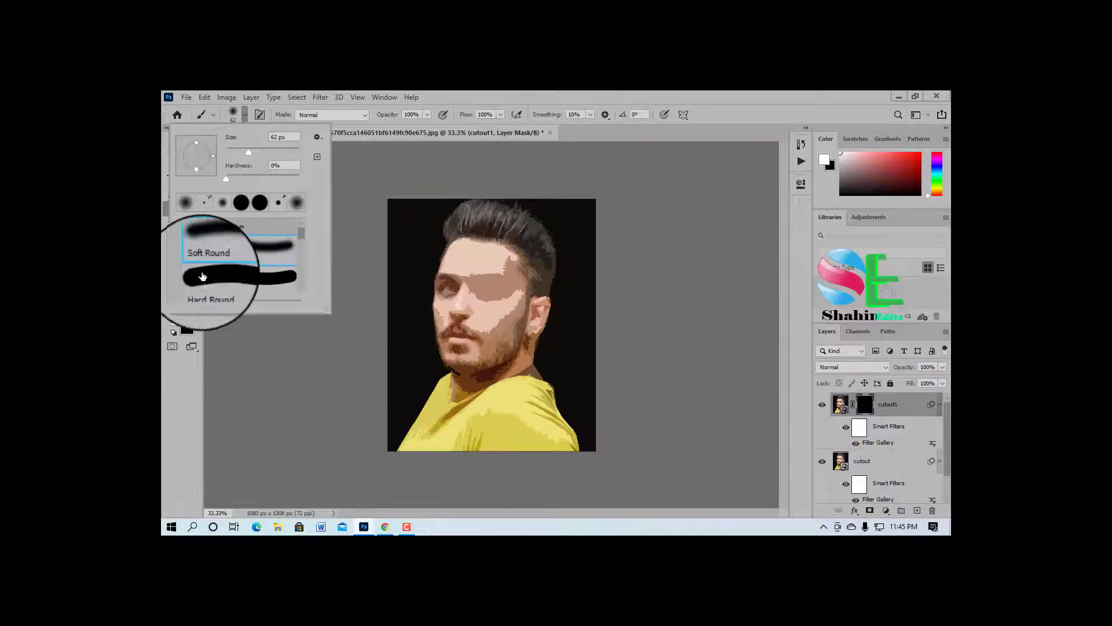
{"action": "left_click", "coordinate": [392, 243]}
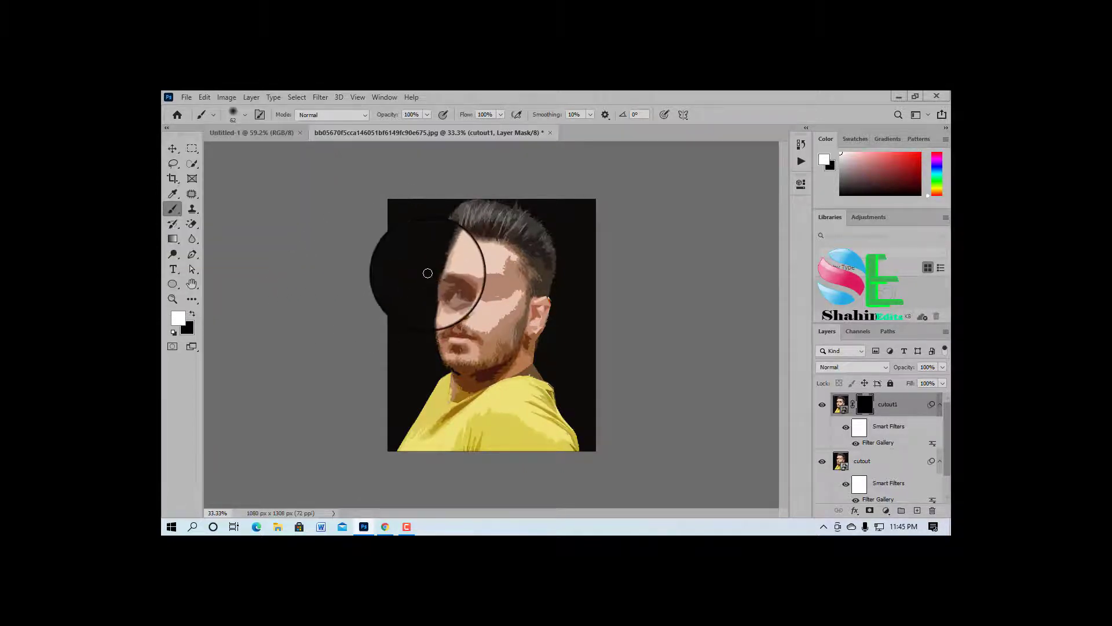
Step: Paint white over the man's face and body on the cutout1 mask to reveal the six-level cutout
{"action": "left_click", "coordinate": [196, 314]}
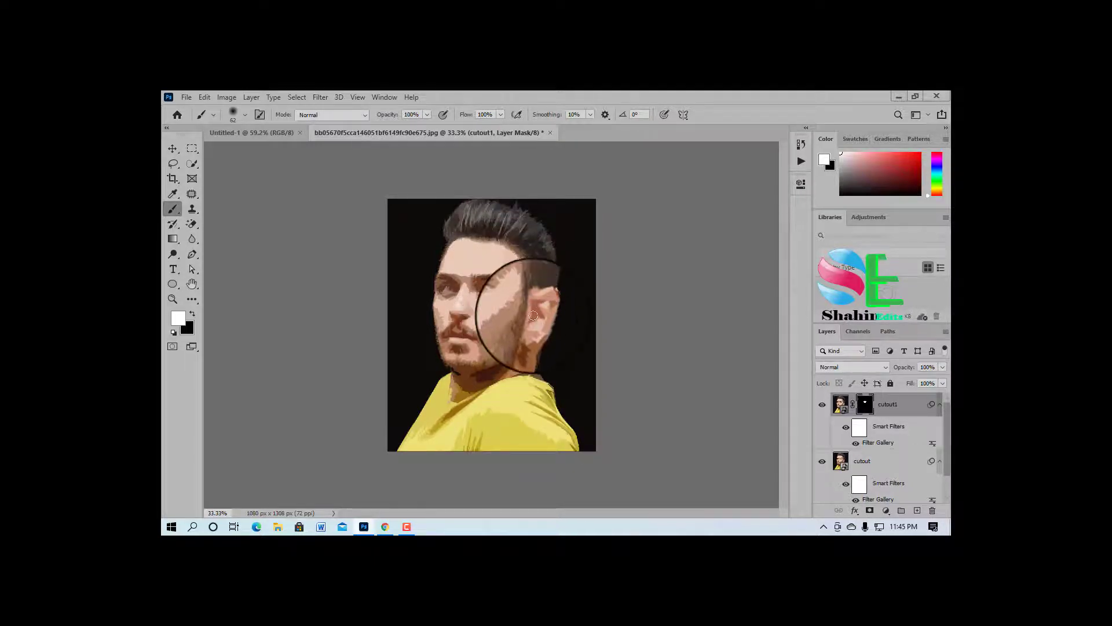
{"action": "scroll", "coordinate": [509, 372], "scroll_direction": "up", "scroll_amount": 3}
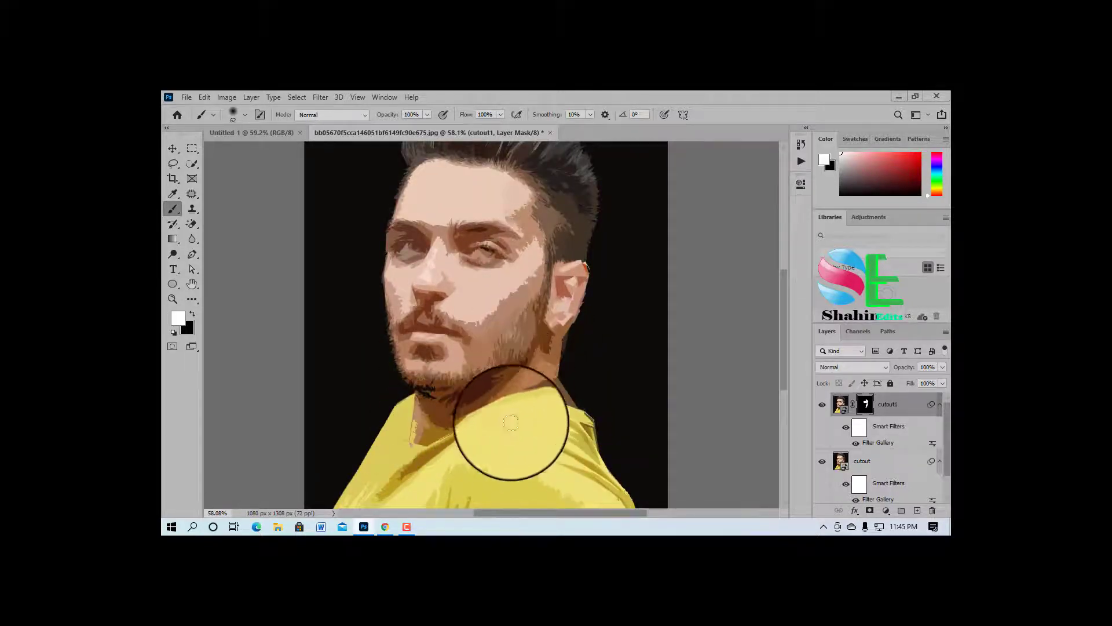
{"action": "left_click", "coordinate": [407, 528]}
{"action": "left_click", "coordinate": [894, 472]}
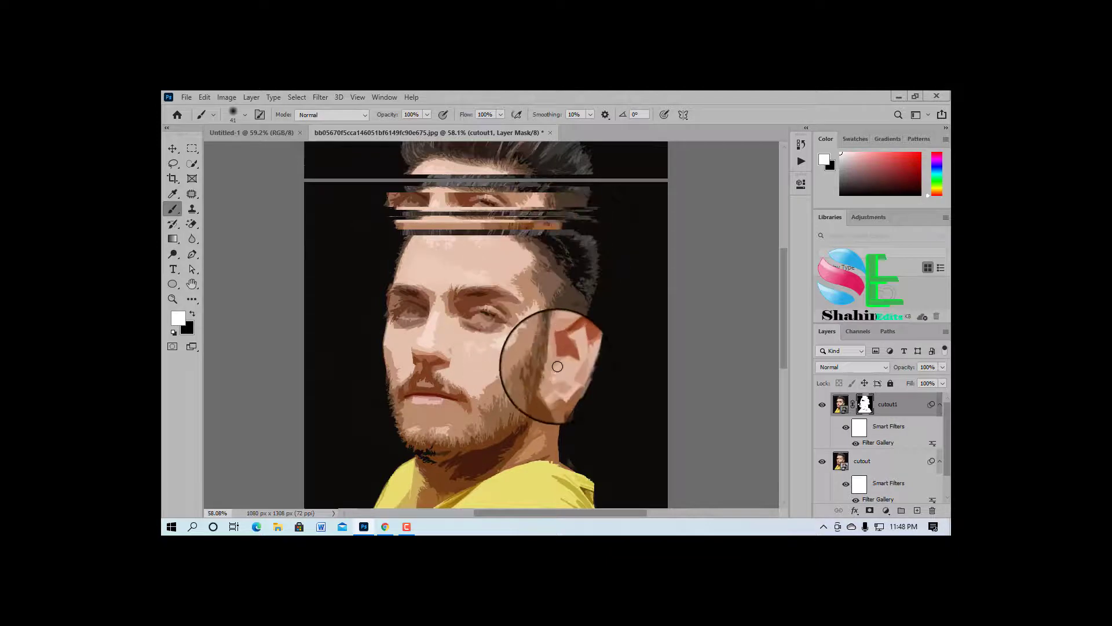
Step: Inspect the masked cutout blend across the man's hair, face and shirt
{"action": "scroll", "coordinate": [557, 366], "scroll_direction": "up", "scroll_amount": 2}
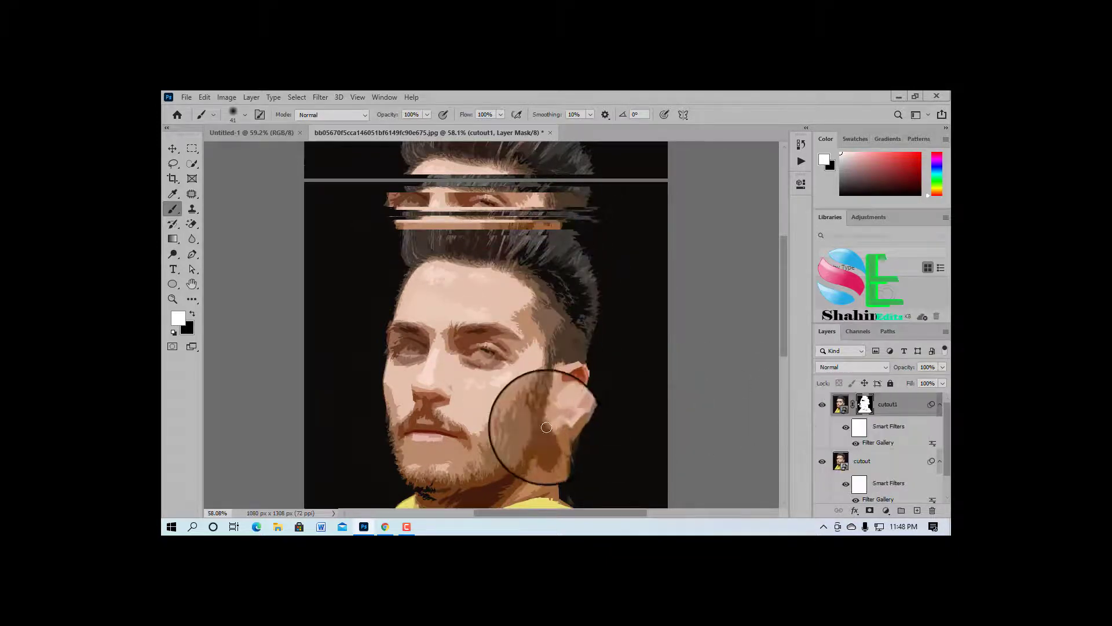
{"action": "scroll", "coordinate": [484, 384], "scroll_direction": "up", "scroll_amount": 3}
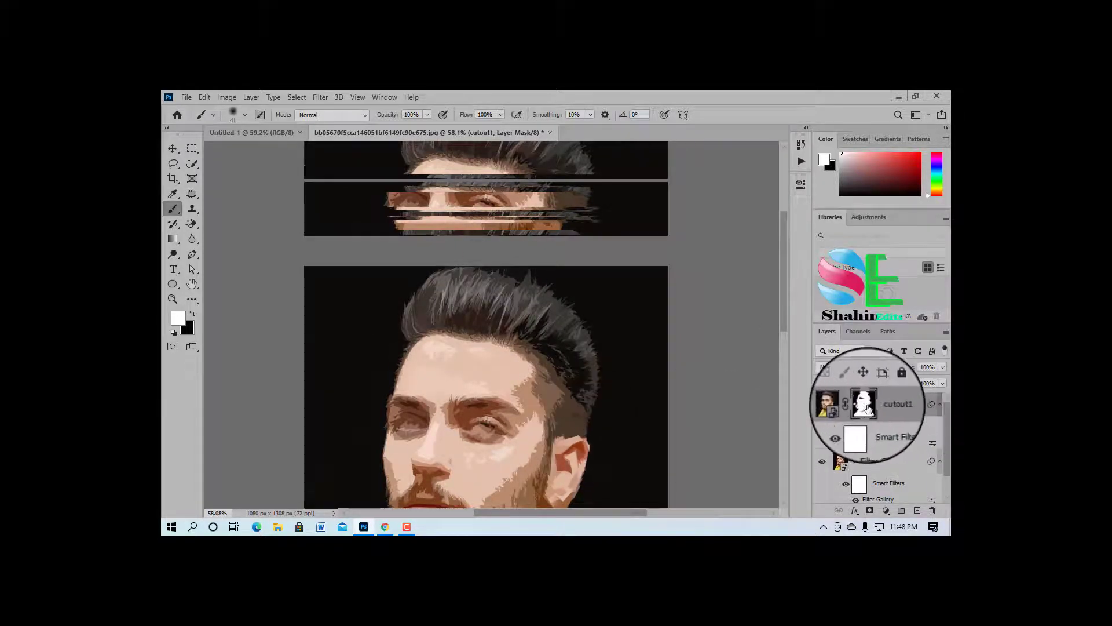
{"action": "scroll", "coordinate": [482, 434], "scroll_direction": "down", "scroll_amount": 3}
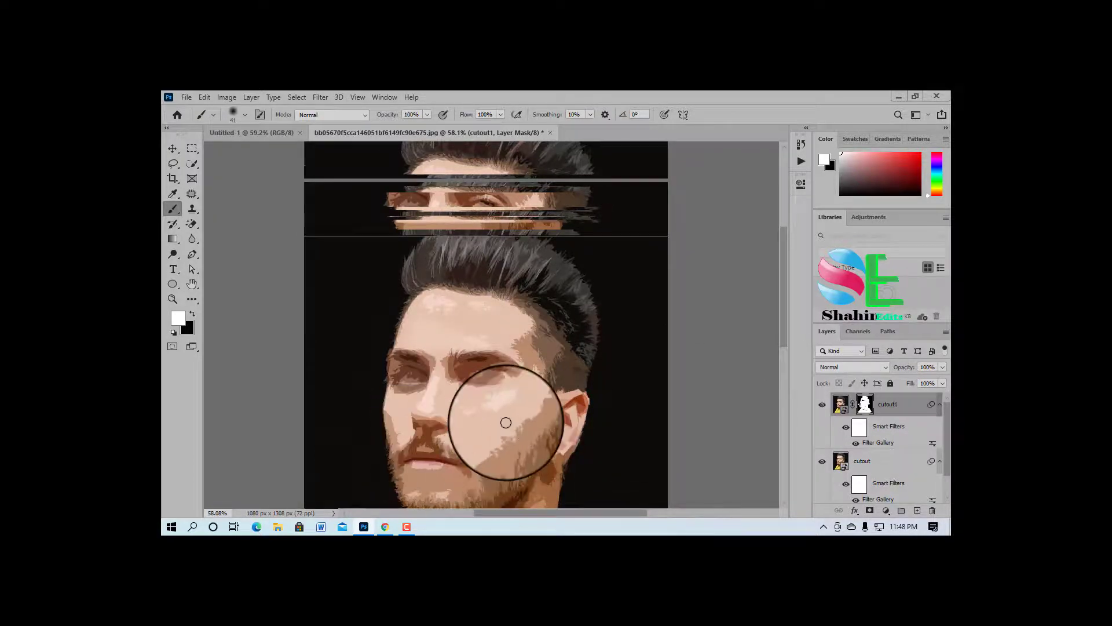
{"action": "scroll", "coordinate": [506, 422], "scroll_direction": "down", "scroll_amount": 2}
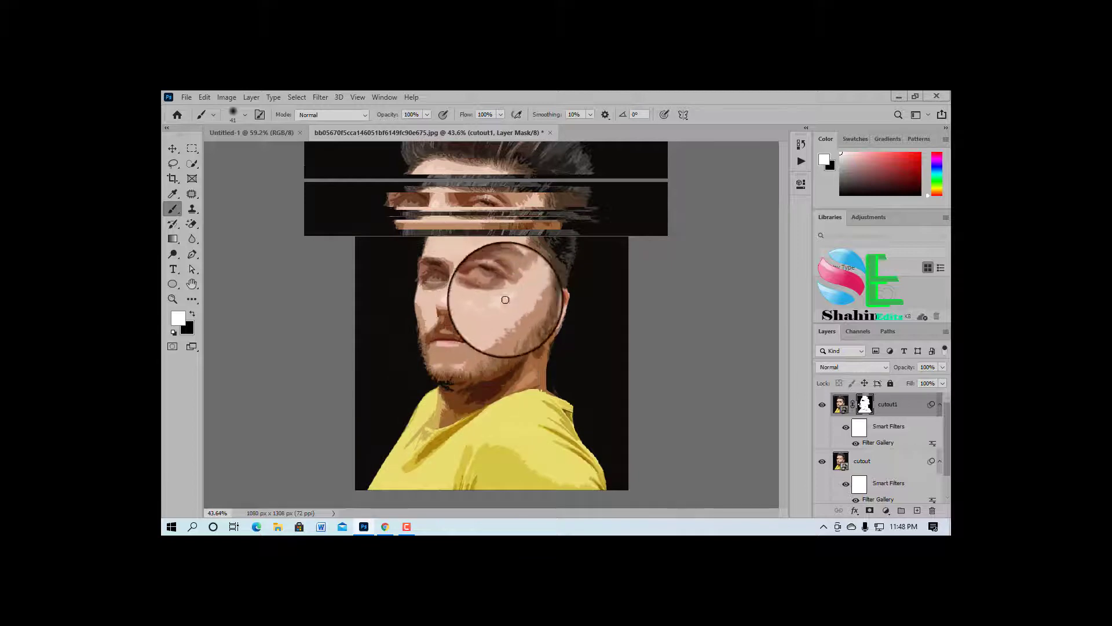
{"action": "scroll", "coordinate": [486, 322], "scroll_direction": "up", "scroll_amount": 2}
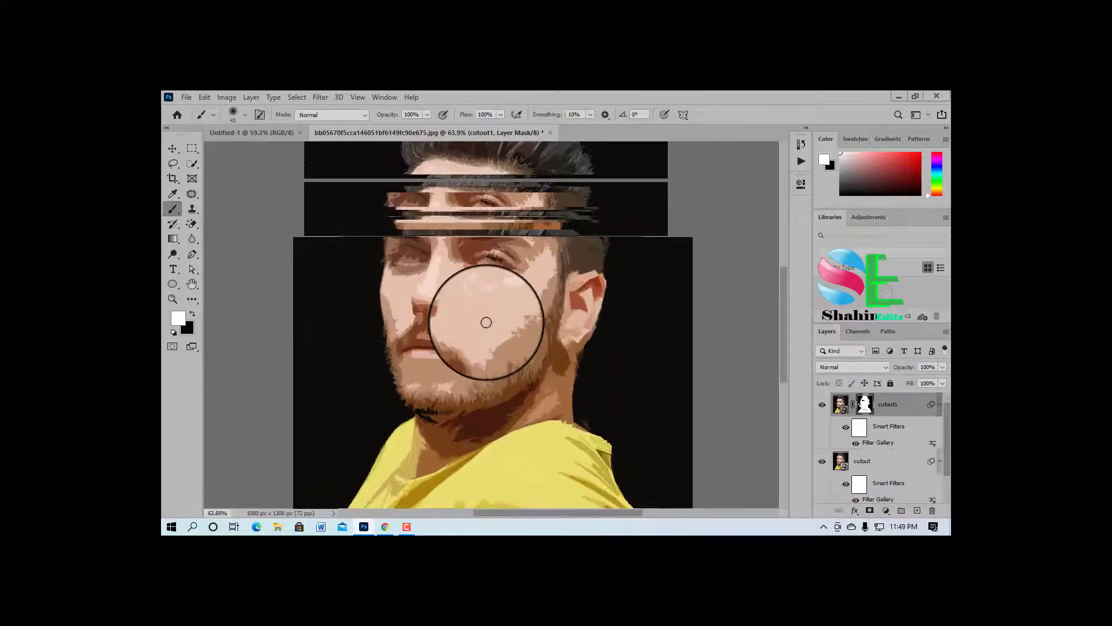
{"action": "scroll", "coordinate": [486, 323], "scroll_direction": "down", "scroll_amount": 2}
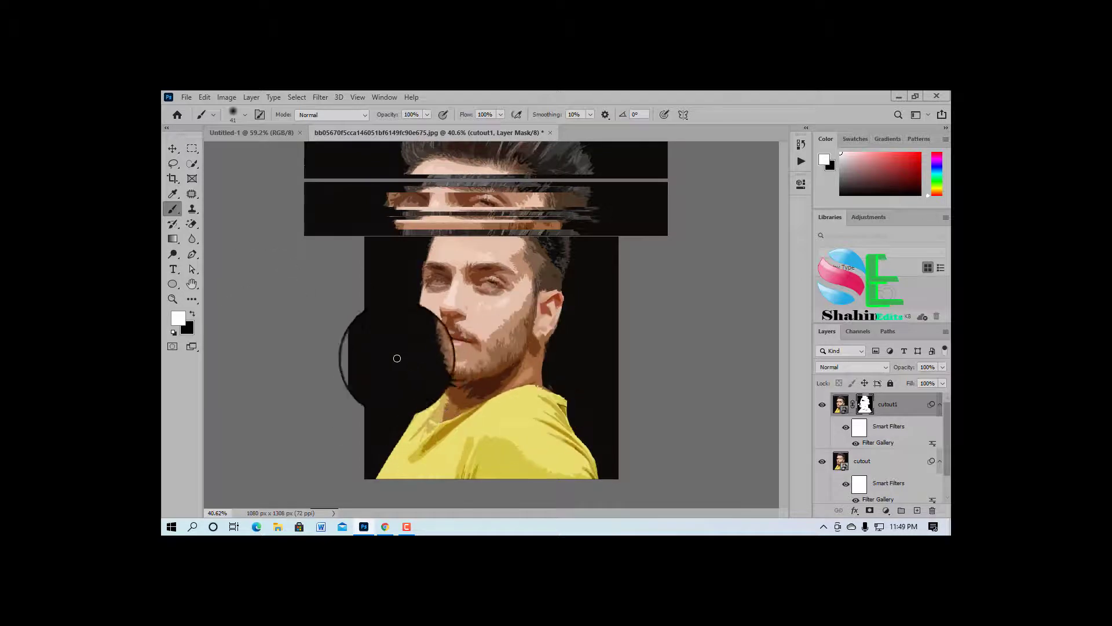
{"action": "left_click", "coordinate": [173, 149]}
{"action": "left_click_drag", "start_coordinate": [523, 351], "coordinate": [524, 402]}
{"action": "key", "text": "ctrl+z"}
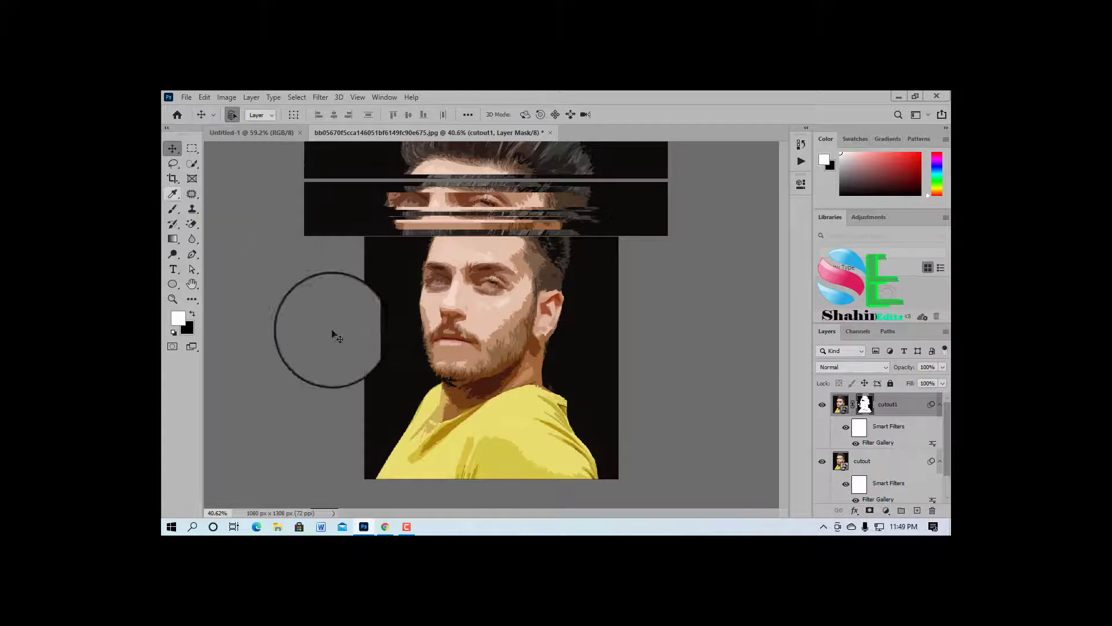
Step: Group the cutout1 and cutout layers together and name the group "cutout filter"
{"action": "left_click", "coordinate": [895, 403]}
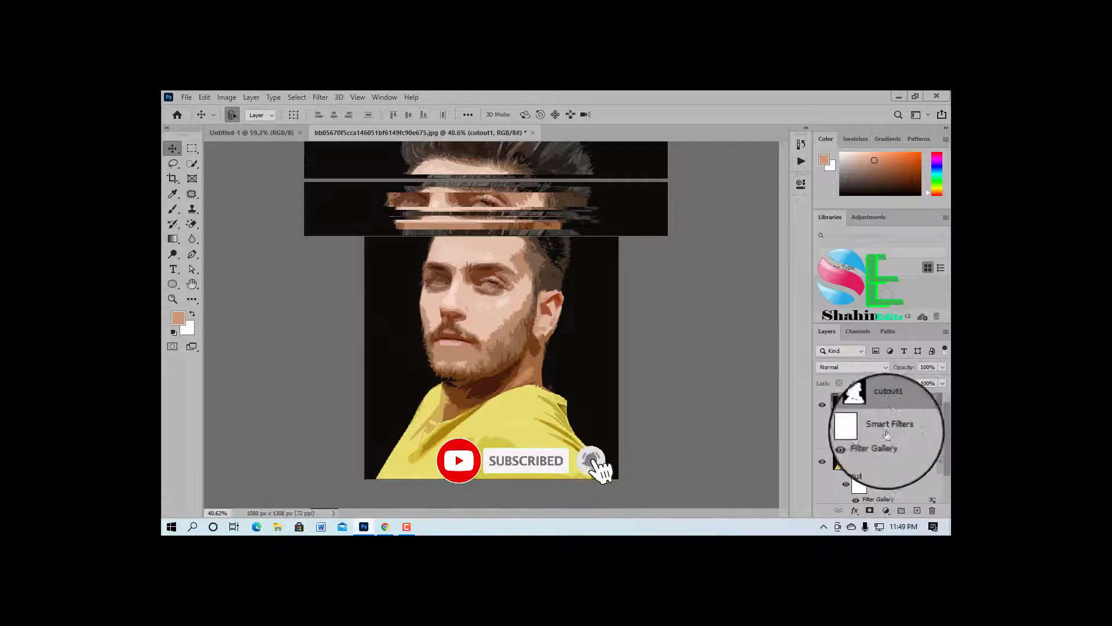
{"action": "scroll", "coordinate": [901, 431], "scroll_direction": "down", "scroll_amount": 2}
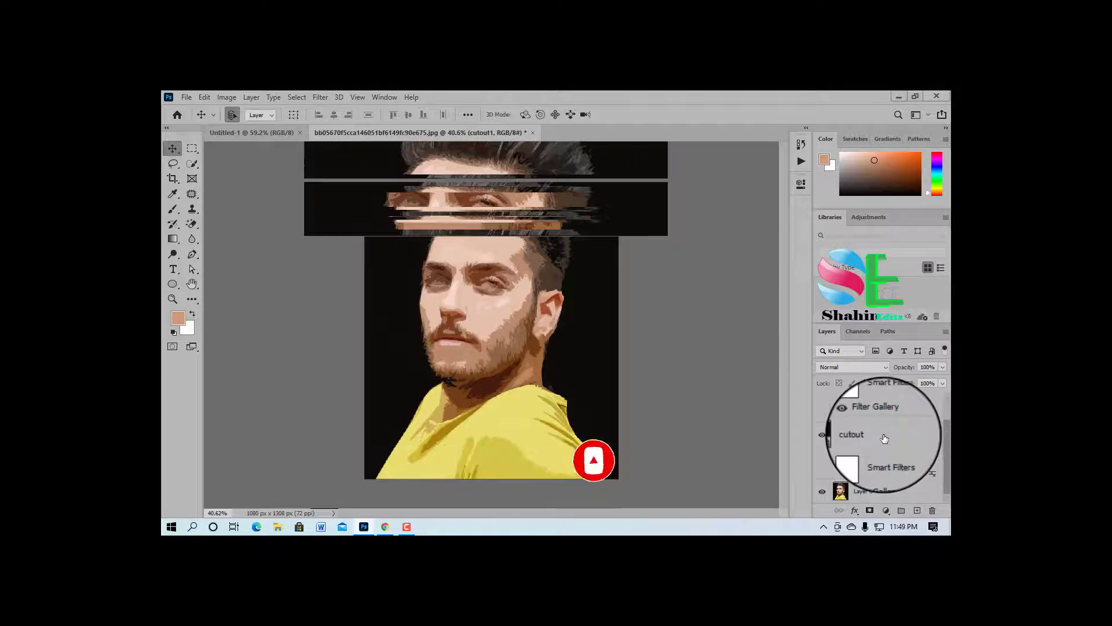
{"action": "left_click", "coordinate": [885, 438]}
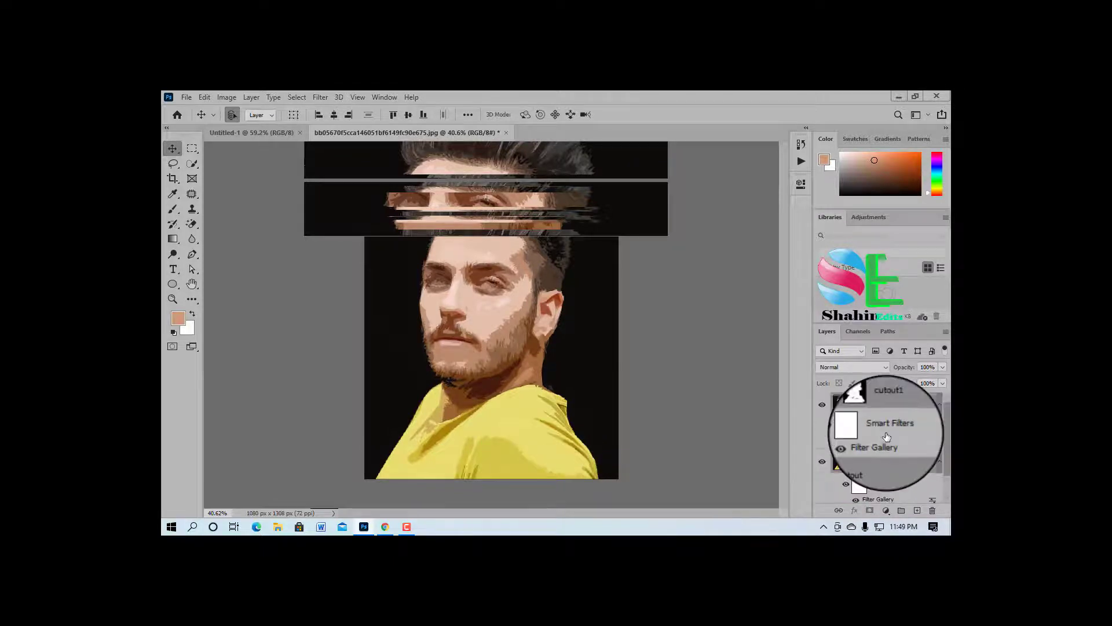
{"action": "key", "text": "ctrl+g"}
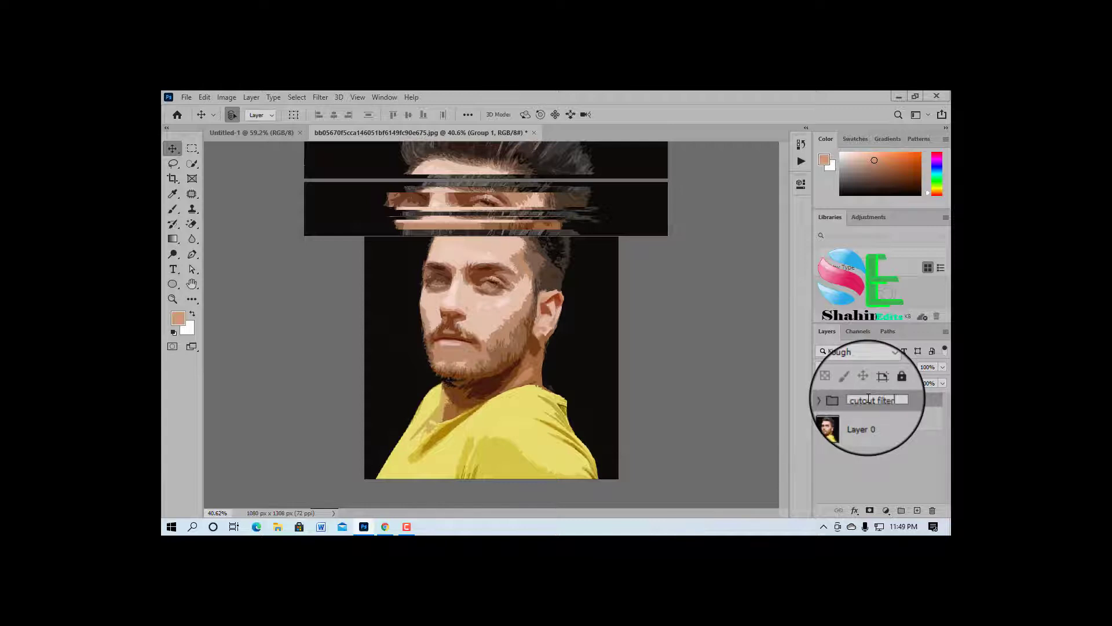
{"action": "key", "text": "Return"}
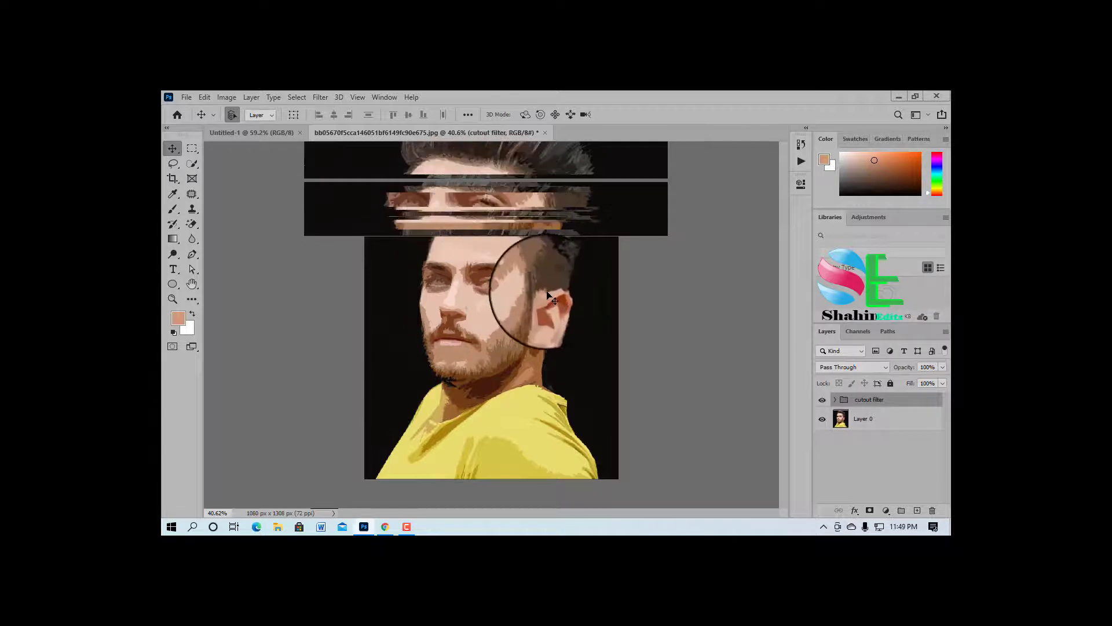
Step: Add a new layer above the cutout filter group and ready a 41 px hard round brush with white as the foreground colour
{"action": "scroll", "coordinate": [524, 281], "scroll_direction": "down", "scroll_amount": 3}
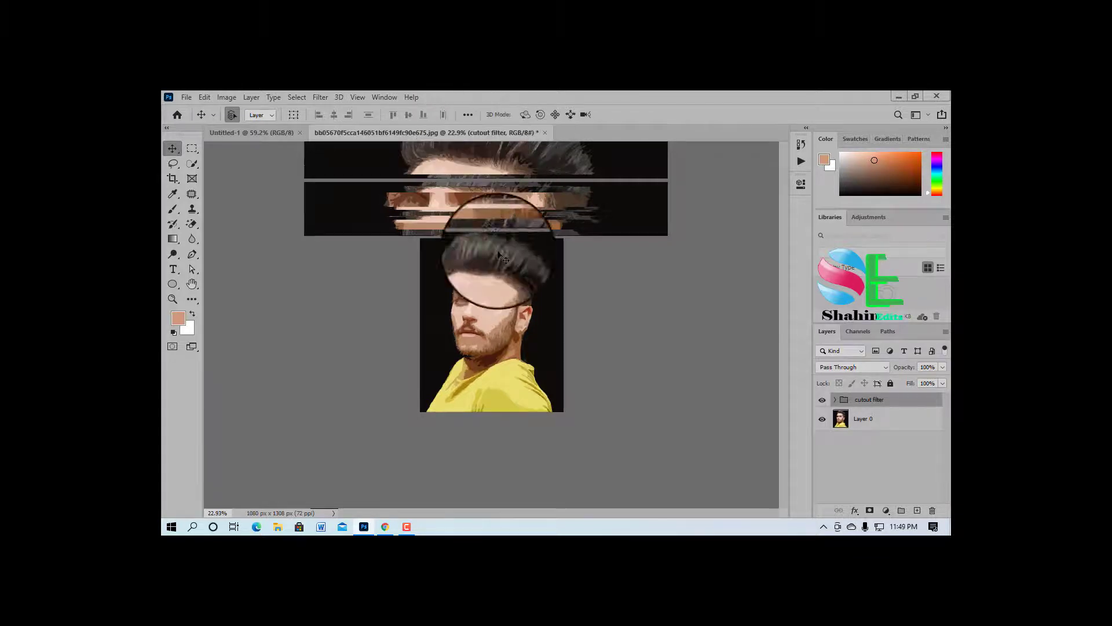
{"action": "scroll", "coordinate": [529, 313], "scroll_direction": "up", "scroll_amount": 1}
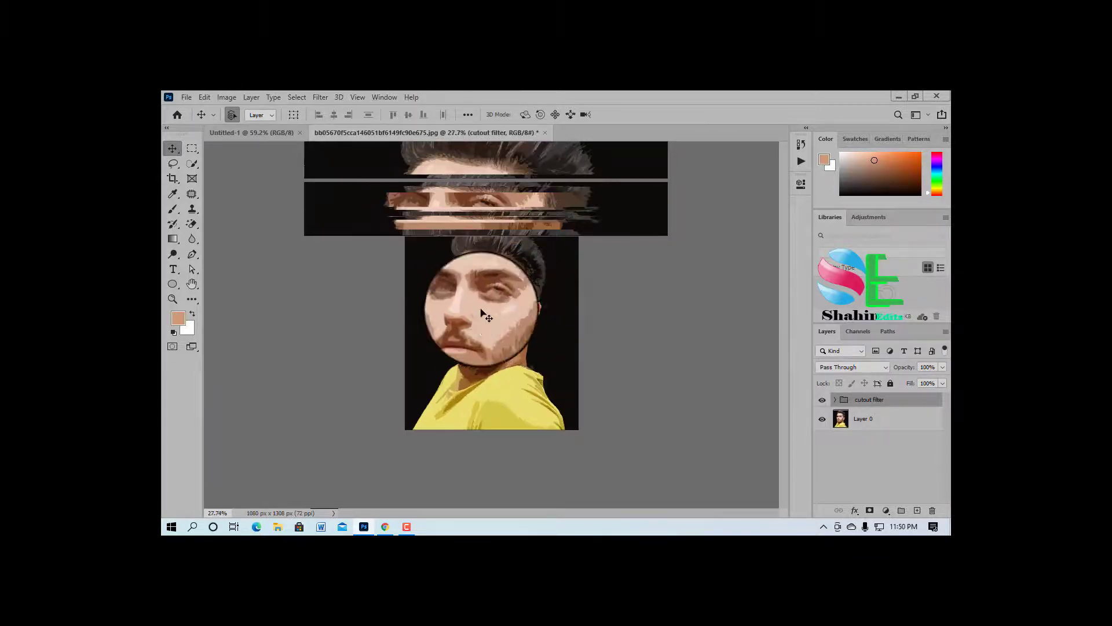
{"action": "scroll", "coordinate": [478, 316], "scroll_direction": "up", "scroll_amount": 2}
{"action": "scroll", "coordinate": [493, 300], "scroll_direction": "down", "scroll_amount": 2}
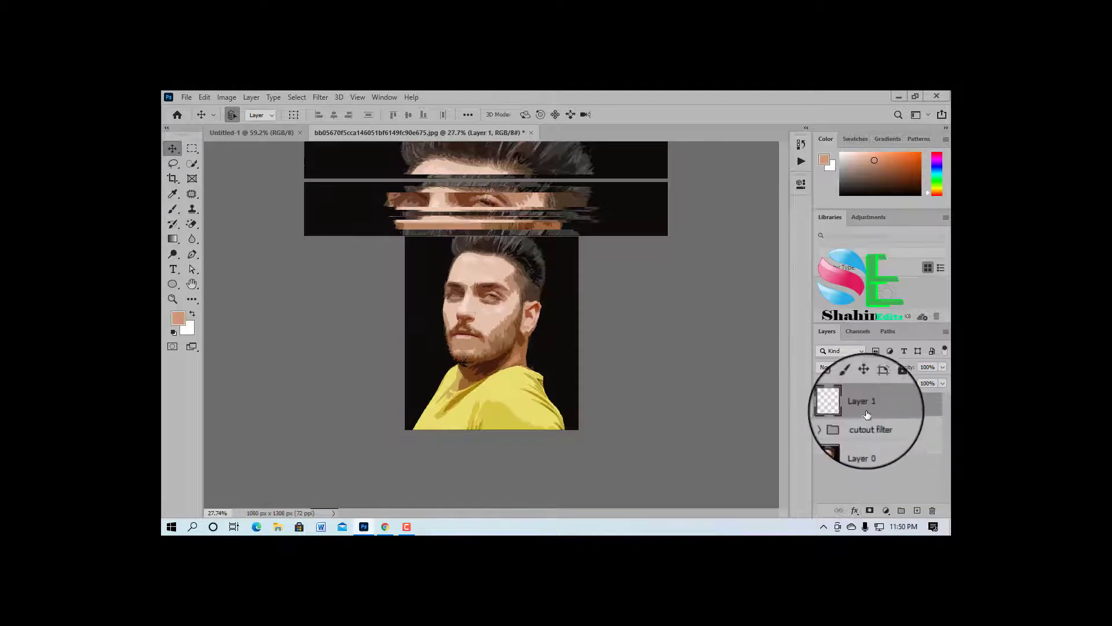
{"action": "left_click", "coordinate": [193, 314]}
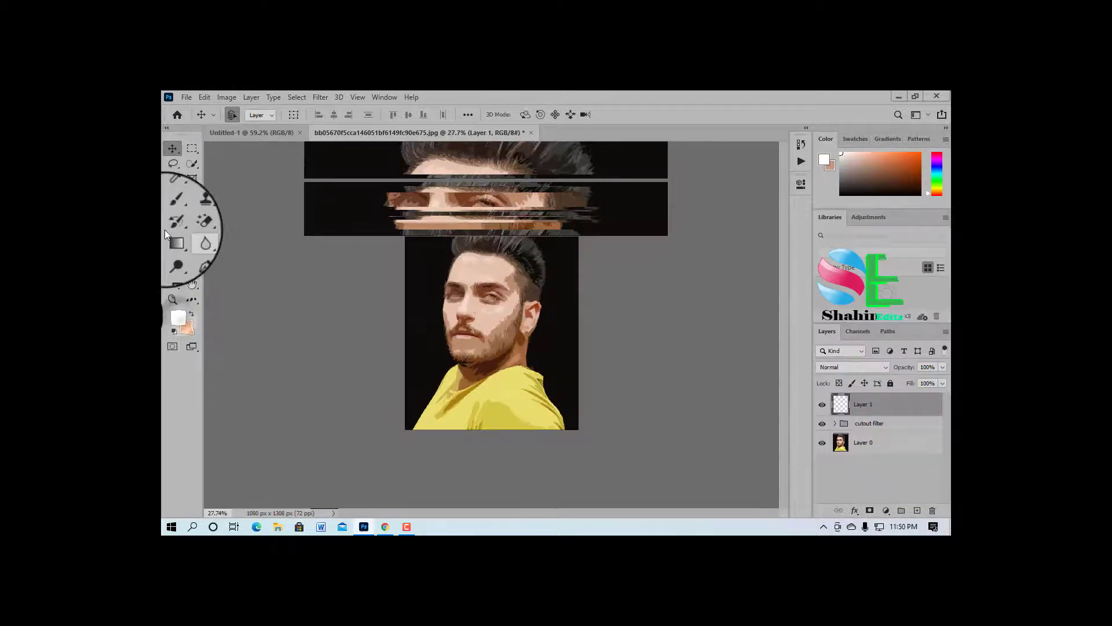
{"action": "left_click_drag", "start_coordinate": [172, 210], "coordinate": [213, 208]}
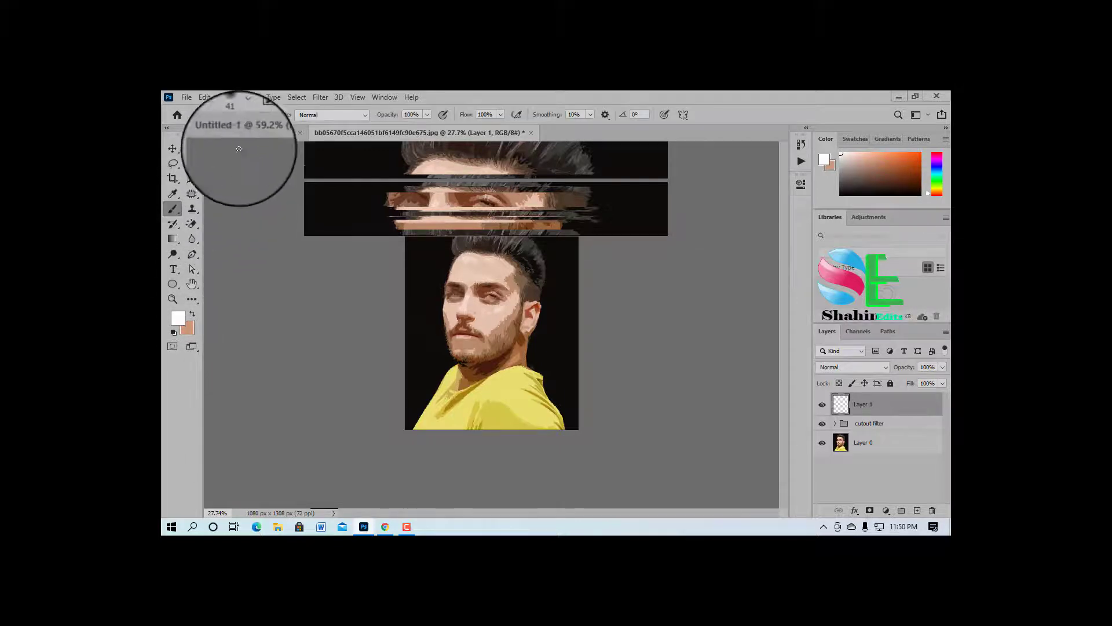
{"action": "left_click", "coordinate": [245, 114]}
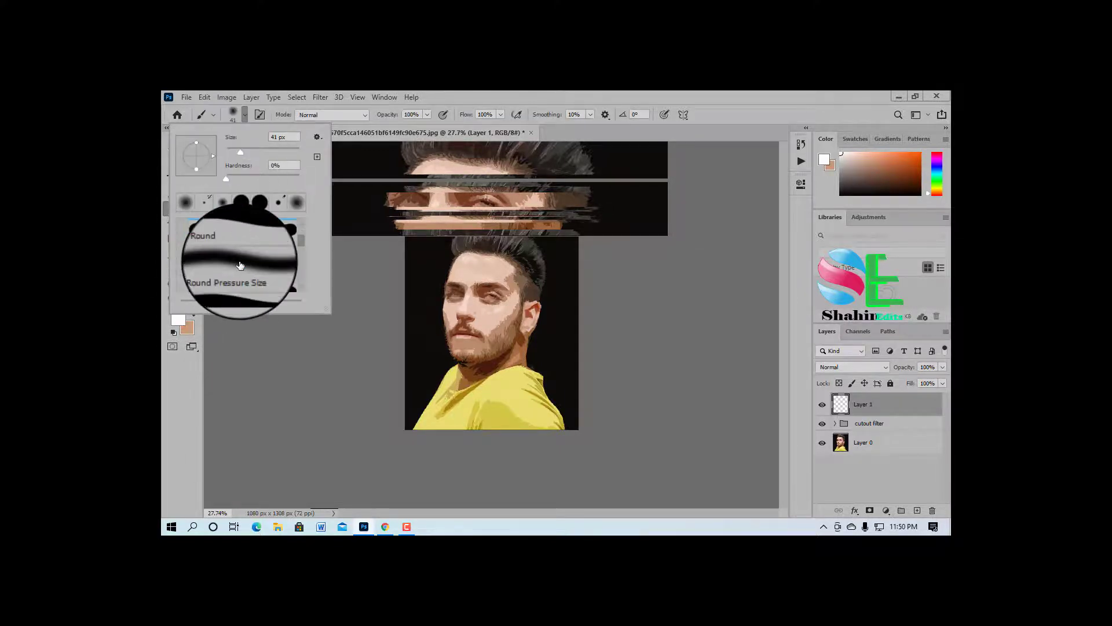
{"action": "left_click", "coordinate": [376, 268]}
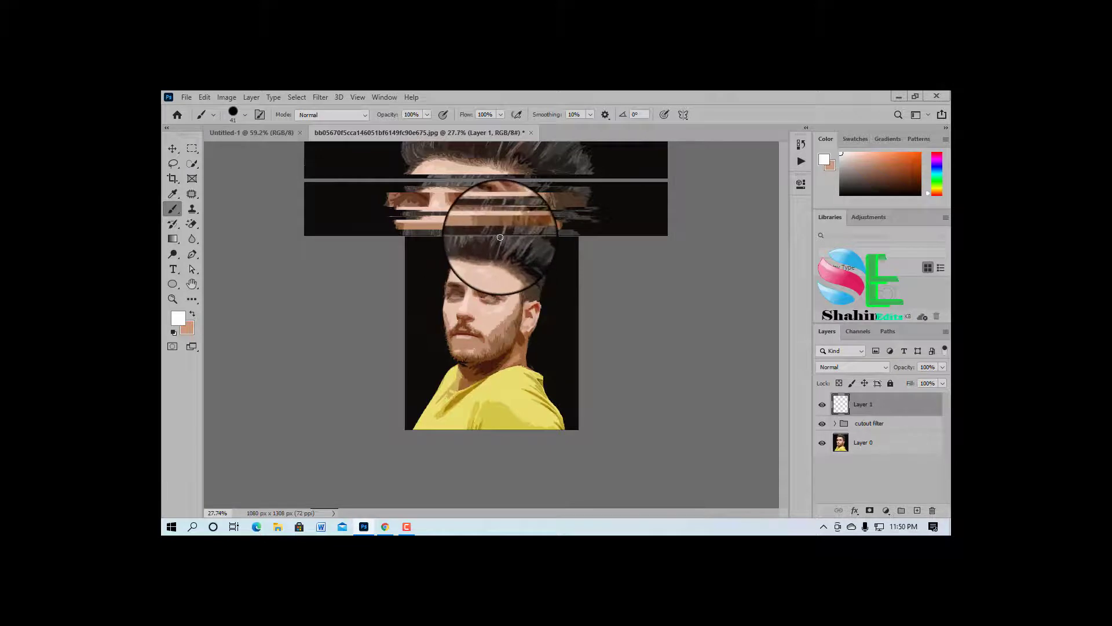
{"action": "mouse_move", "coordinate": [480, 232]}
{"action": "left_mouse_down"}
{"action": "mouse_move", "coordinate": [528, 242]}
{"action": "mouse_move", "coordinate": [532, 303]}
{"action": "left_mouse_up"}
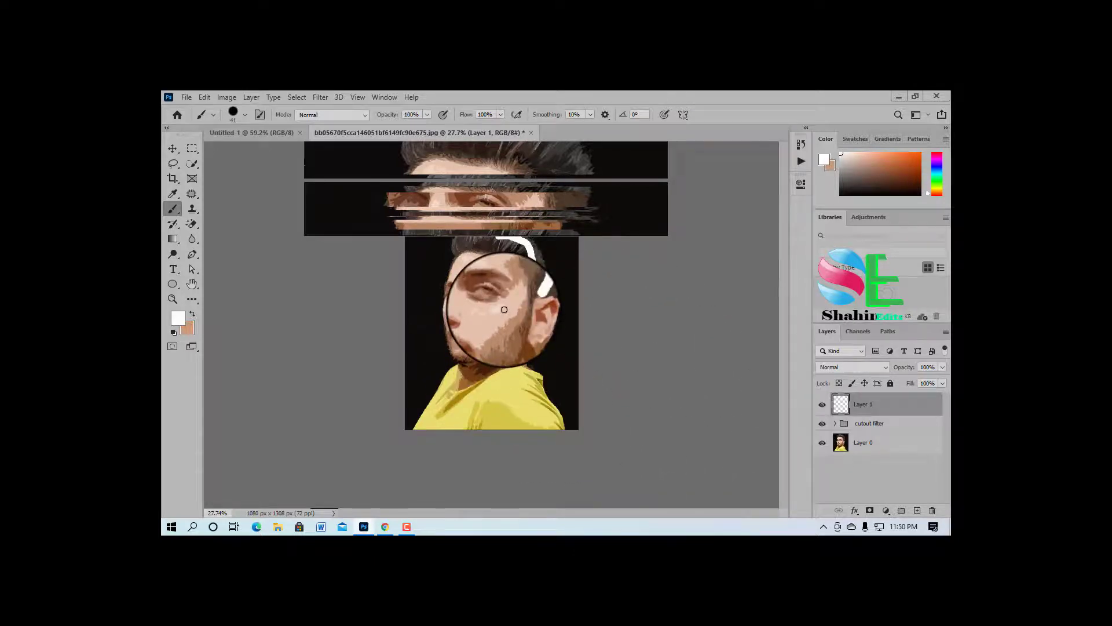
{"action": "key", "text": "ctrl+z"}
{"action": "left_click", "coordinate": [407, 529]}
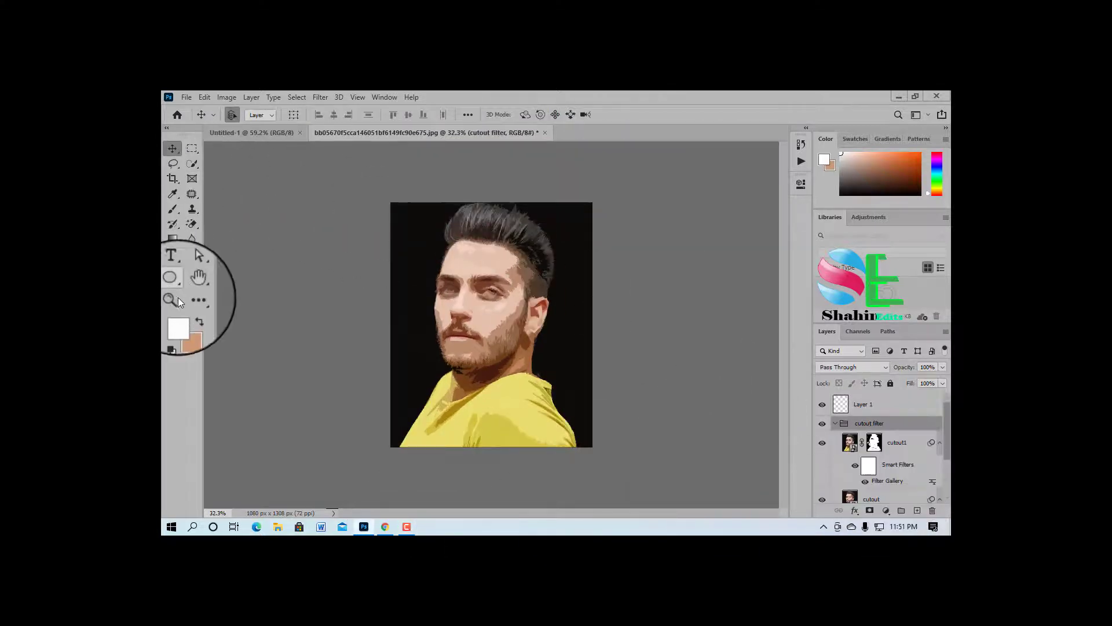
Step: Confirm the near-white foreground colour fdfcfc, make Layer 1 active for painting and shrink the brush to 4 px
{"action": "left_click", "coordinate": [181, 319]}
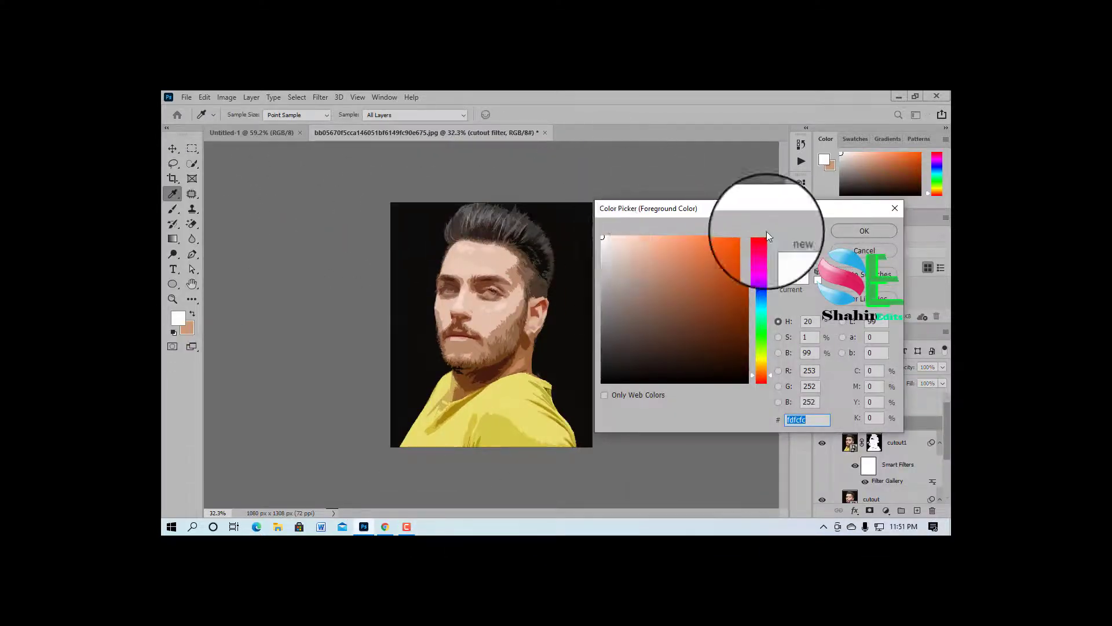
{"action": "left_click", "coordinate": [864, 231]}
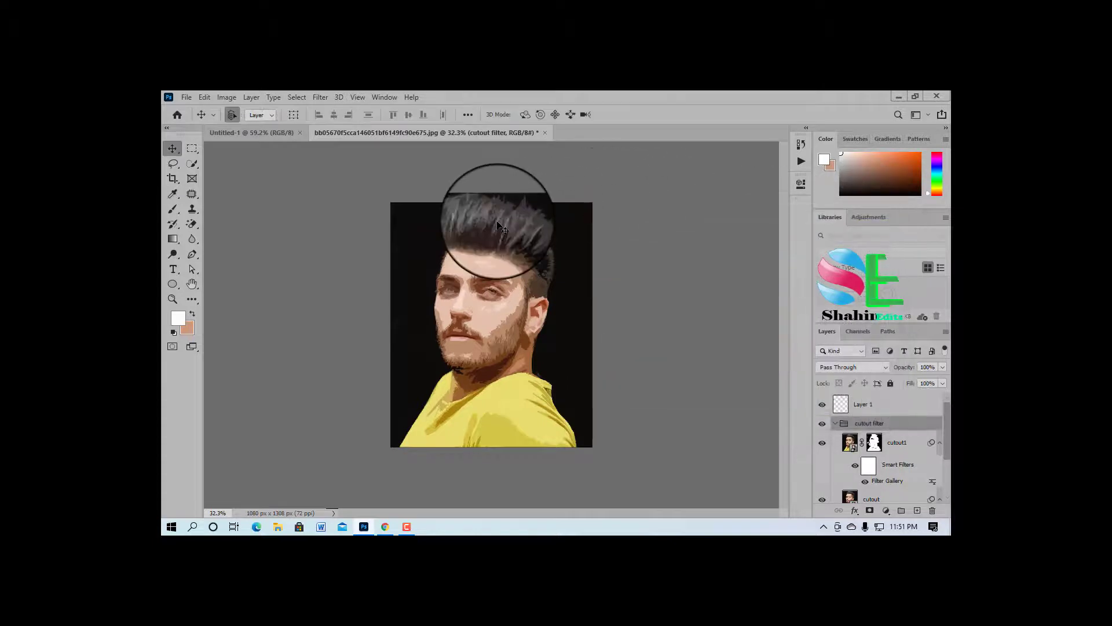
{"action": "left_click", "coordinate": [175, 211]}
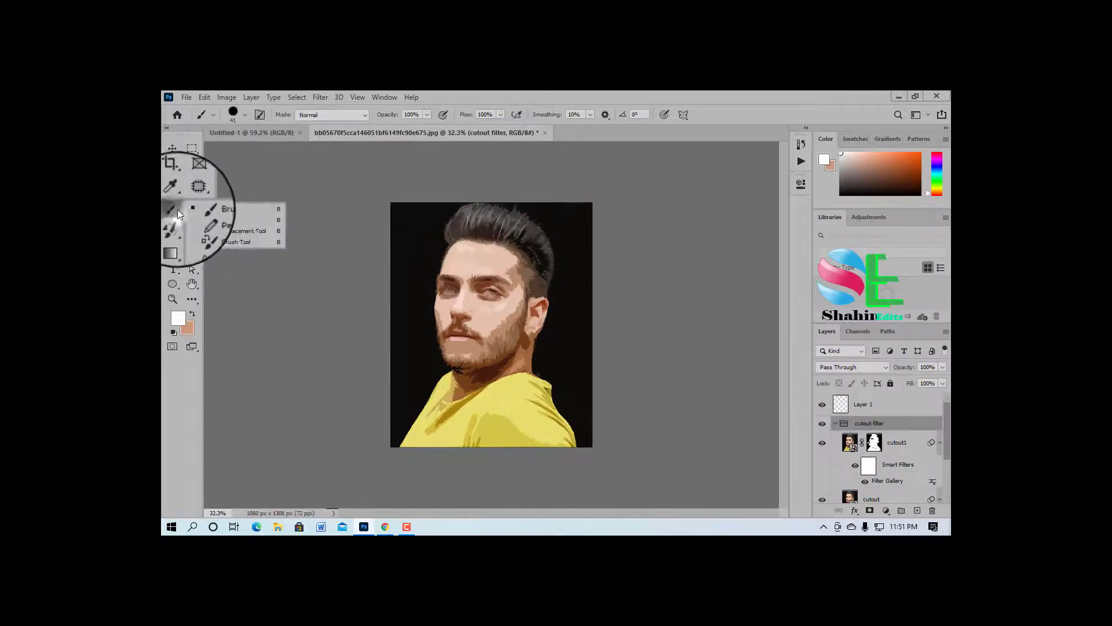
{"action": "left_click", "coordinate": [219, 207]}
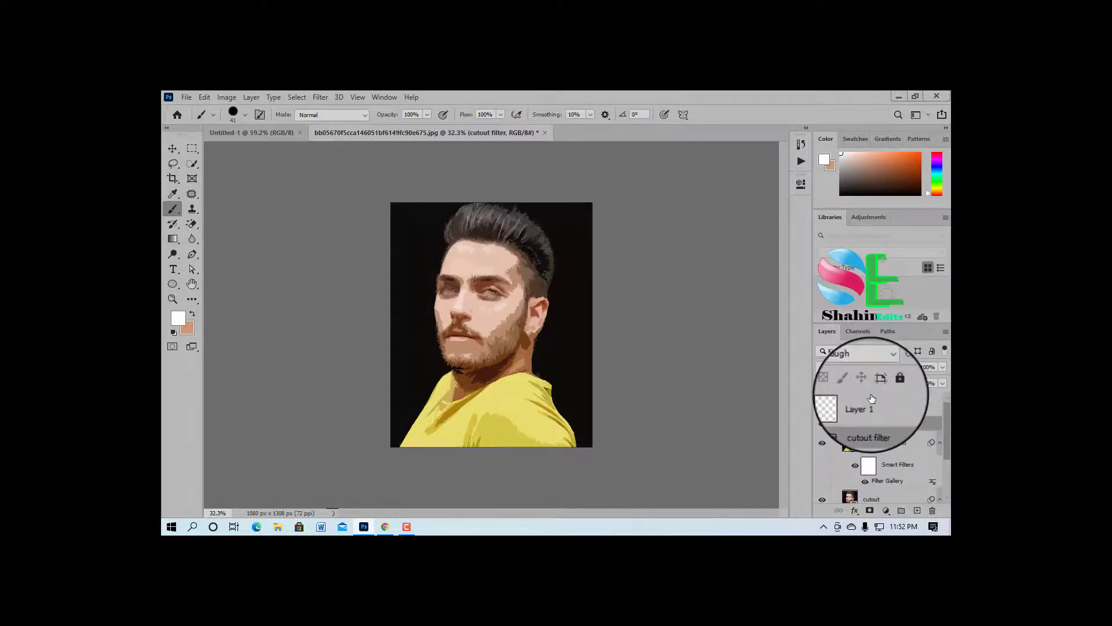
{"action": "left_click", "coordinate": [872, 404]}
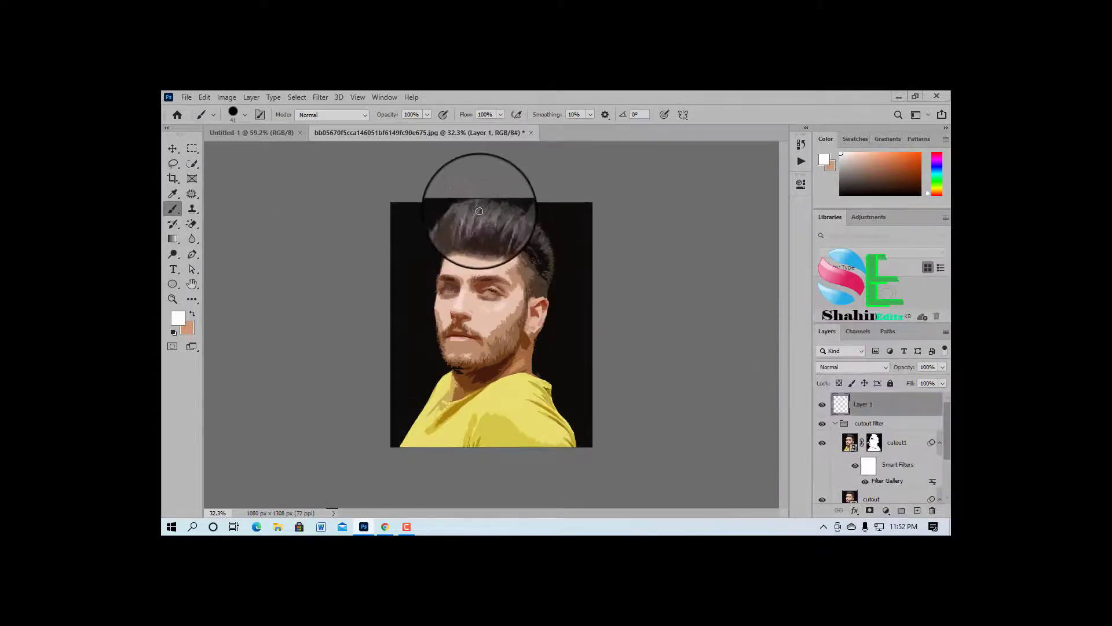
{"action": "mouse_move", "coordinate": [497, 210]}
{"action": "left_mouse_down"}
{"action": "mouse_move", "coordinate": [543, 248]}
{"action": "mouse_move", "coordinate": [531, 294]}
{"action": "left_mouse_up"}
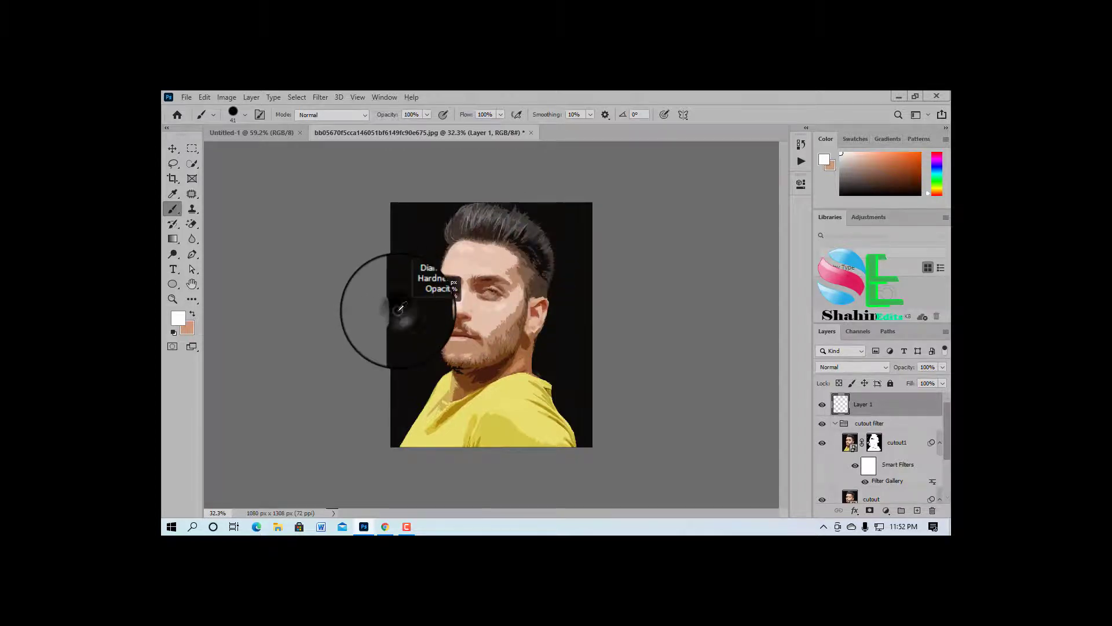
{"action": "left_click_drag", "start_coordinate": [399, 310], "coordinate": [394, 310]}
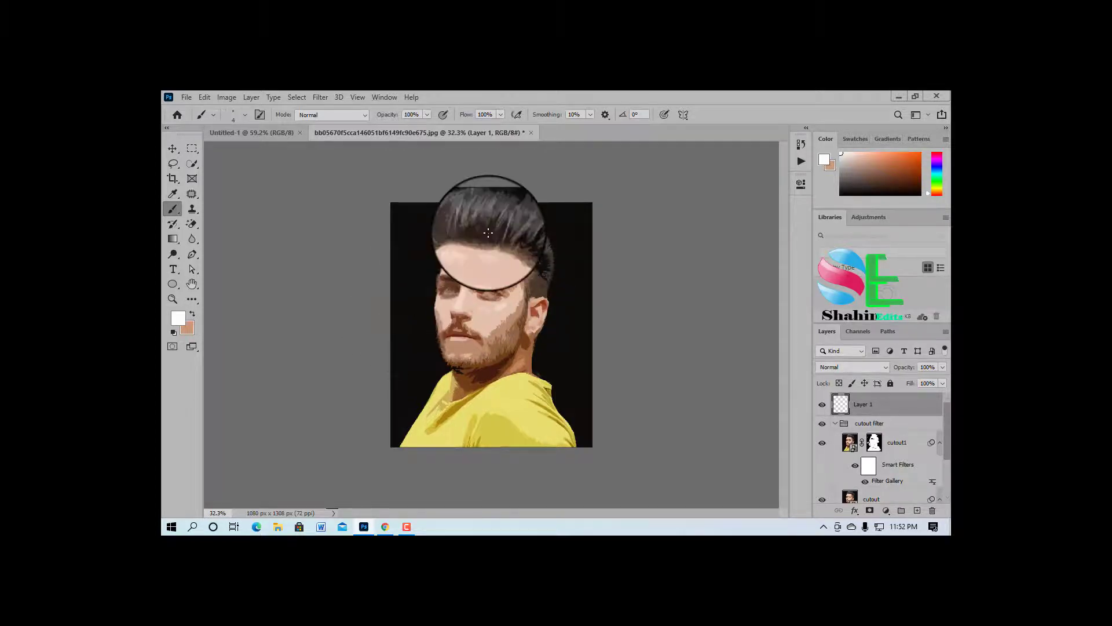
{"action": "scroll", "coordinate": [509, 205], "scroll_direction": "up", "scroll_amount": 6}
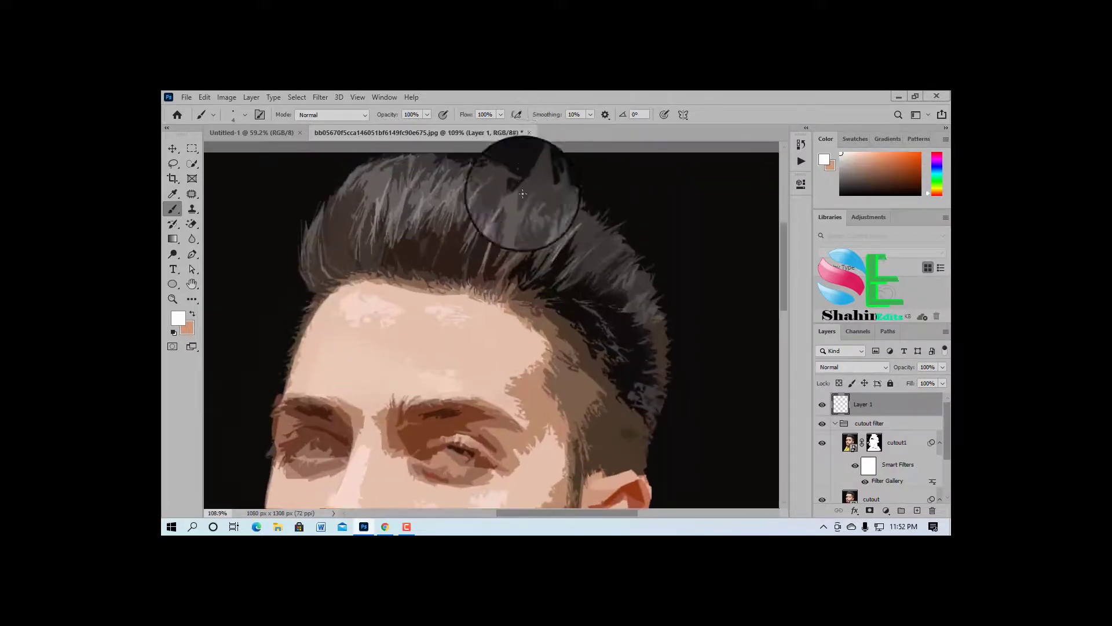
{"action": "left_click_drag", "start_coordinate": [603, 249], "coordinate": [618, 274]}
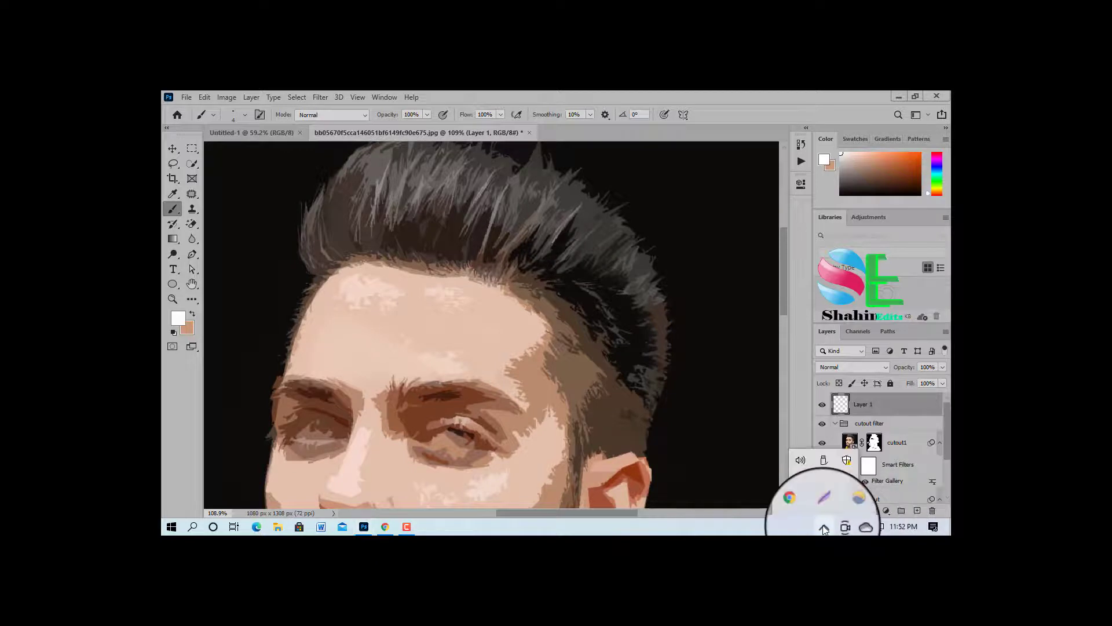
Step: Switch to f.lux, raise the screen's colour temperature and close its window
{"action": "left_click", "coordinate": [843, 524]}
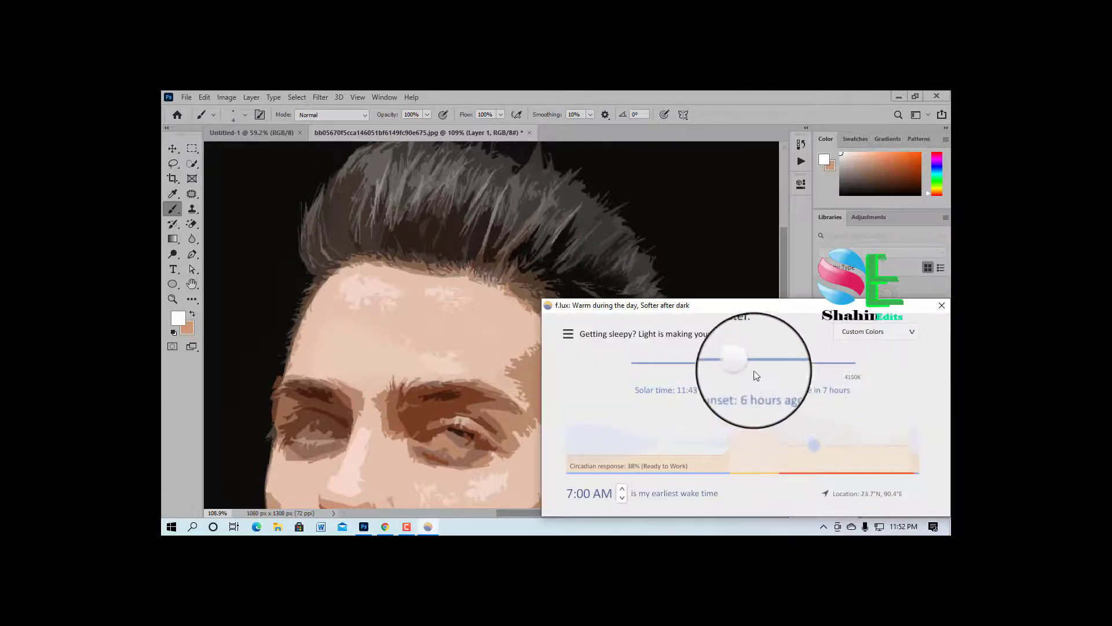
{"action": "left_click_drag", "start_coordinate": [740, 363], "coordinate": [826, 364]}
{"action": "left_click", "coordinate": [944, 312]}
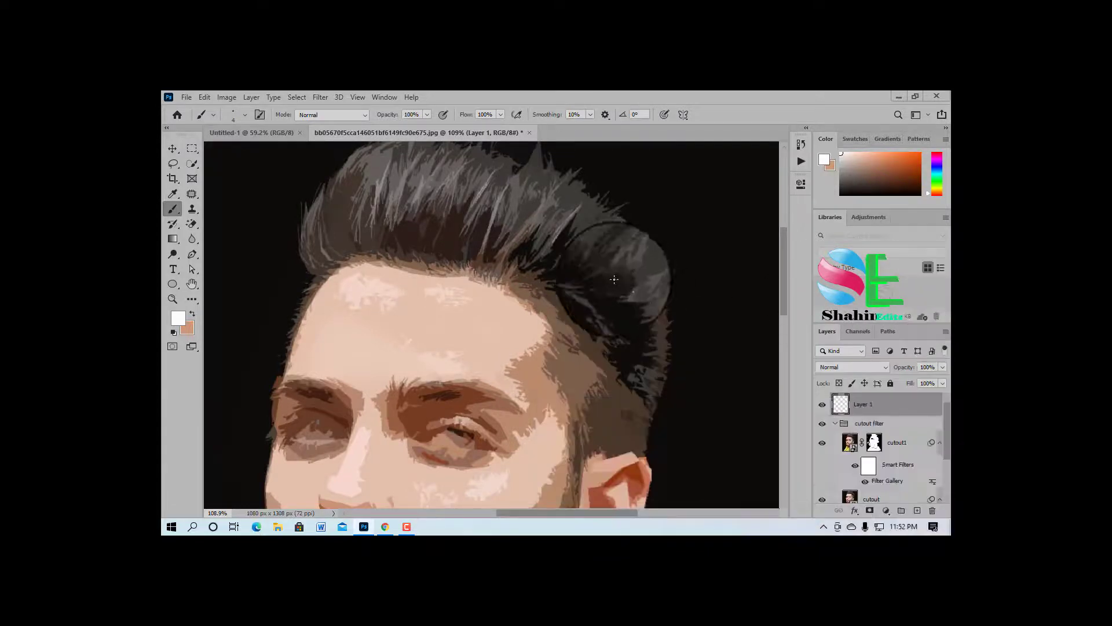
Step: Paint a white 4 px line from the crown through the hair and down the side of the head to the ear
{"action": "scroll", "coordinate": [571, 186], "scroll_direction": "up", "scroll_amount": 4}
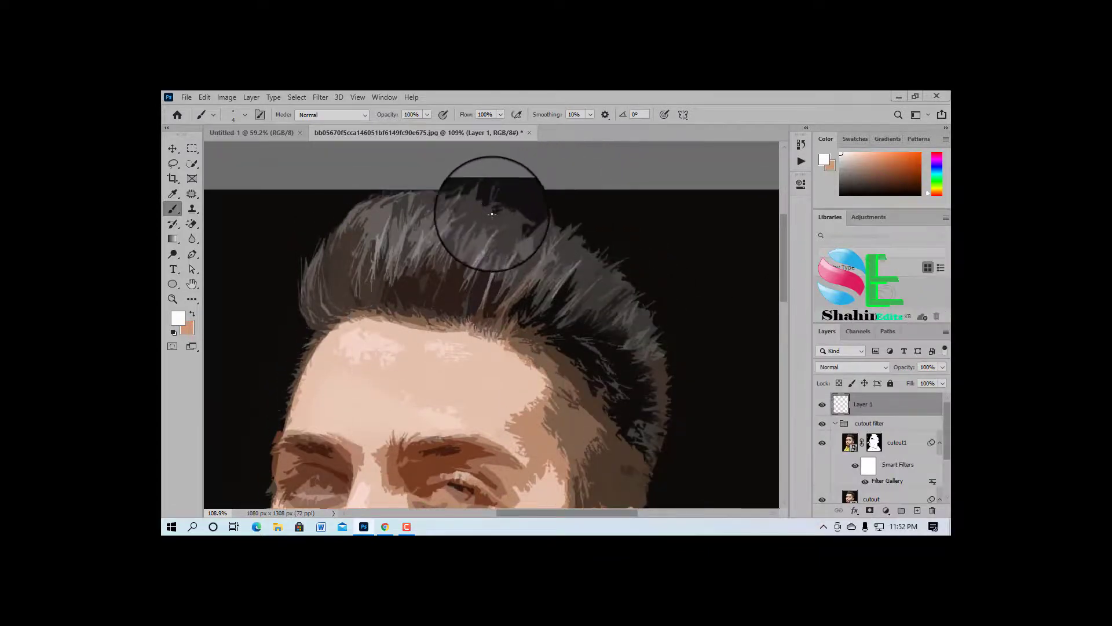
{"action": "mouse_move", "coordinate": [494, 217]}
{"action": "left_mouse_down"}
{"action": "mouse_move", "coordinate": [580, 258]}
{"action": "mouse_move", "coordinate": [623, 328]}
{"action": "left_mouse_up"}
{"action": "scroll", "coordinate": [612, 280], "scroll_direction": "down", "scroll_amount": 2}
{"action": "scroll", "coordinate": [613, 281], "scroll_direction": "down", "scroll_amount": 2}
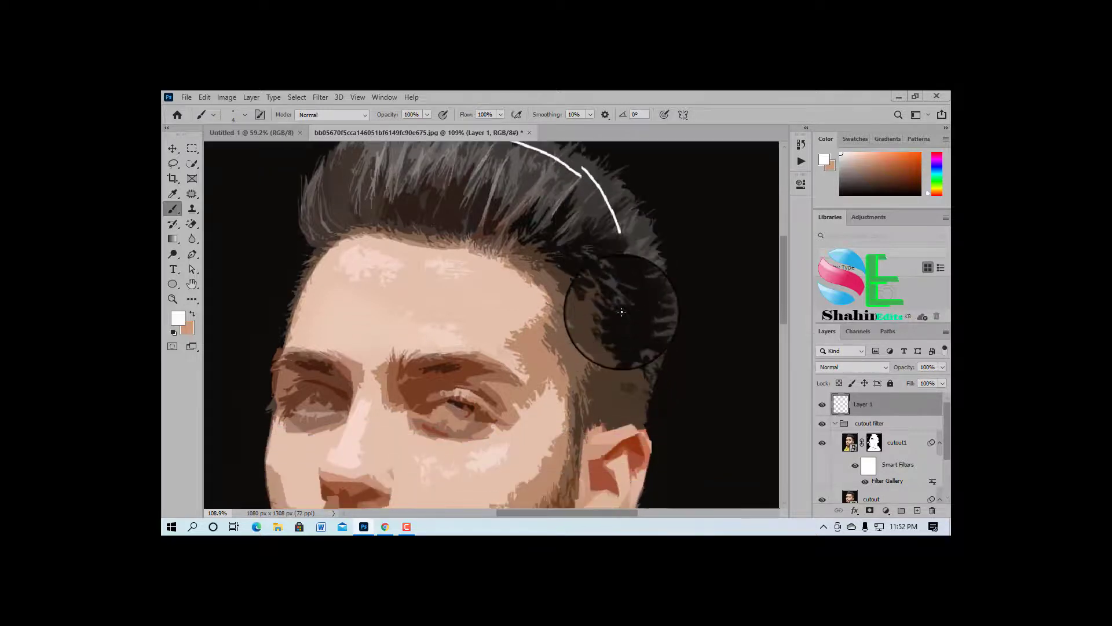
{"action": "mouse_move", "coordinate": [622, 214]}
{"action": "left_mouse_down"}
{"action": "mouse_move", "coordinate": [628, 308]}
{"action": "mouse_move", "coordinate": [596, 391]}
{"action": "left_mouse_up"}
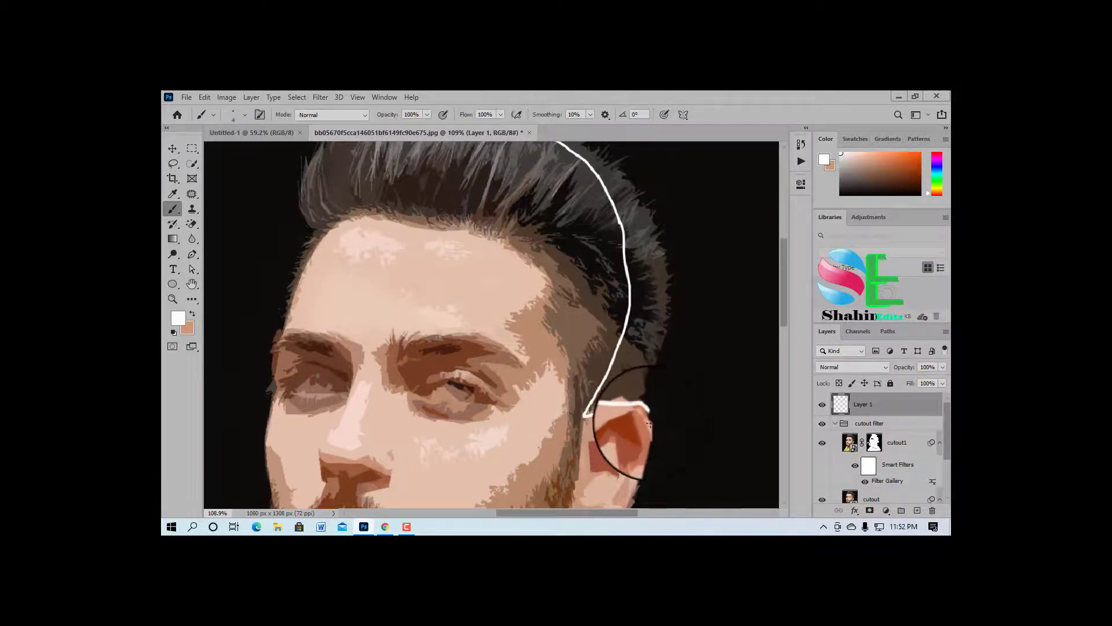
Step: Continue the white outline around the ear, down the back of the neck and along the shirt's shoulder to the image edge
{"action": "scroll", "coordinate": [648, 425], "scroll_direction": "down", "scroll_amount": 3}
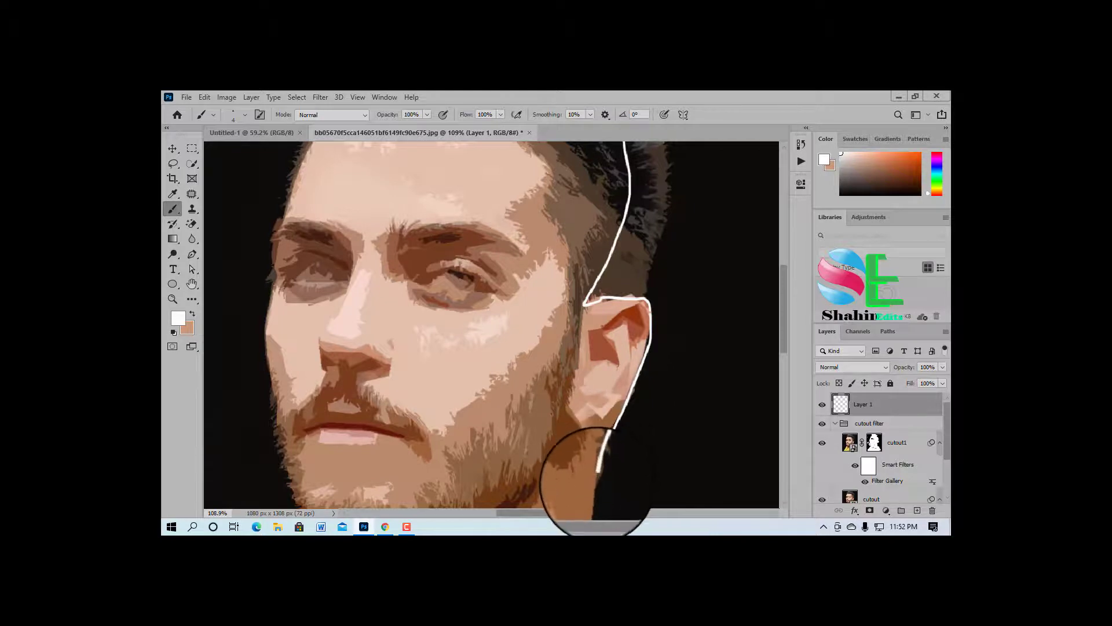
{"action": "scroll", "coordinate": [609, 467], "scroll_direction": "down", "scroll_amount": 3}
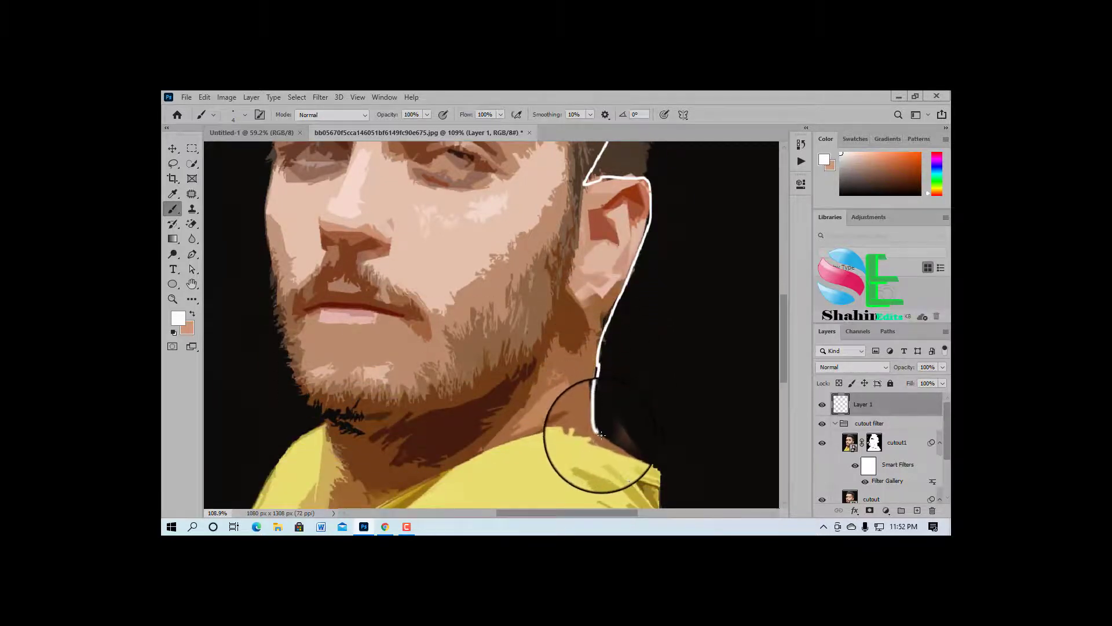
{"action": "scroll", "coordinate": [654, 480], "scroll_direction": "down", "scroll_amount": 3}
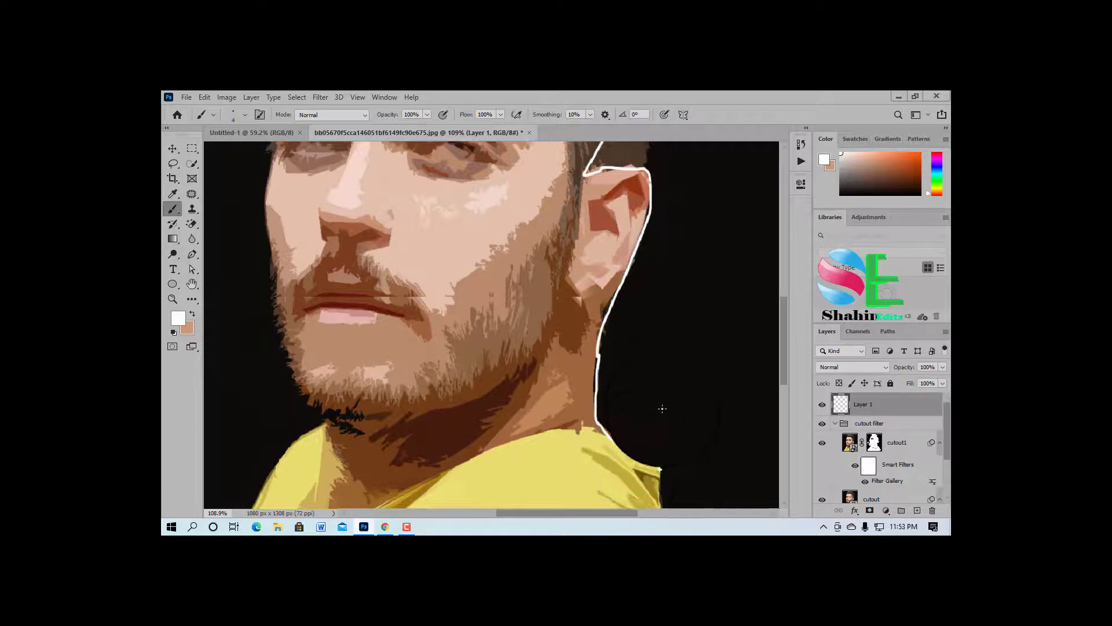
{"action": "scroll", "coordinate": [664, 336], "scroll_direction": "down", "scroll_amount": 1}
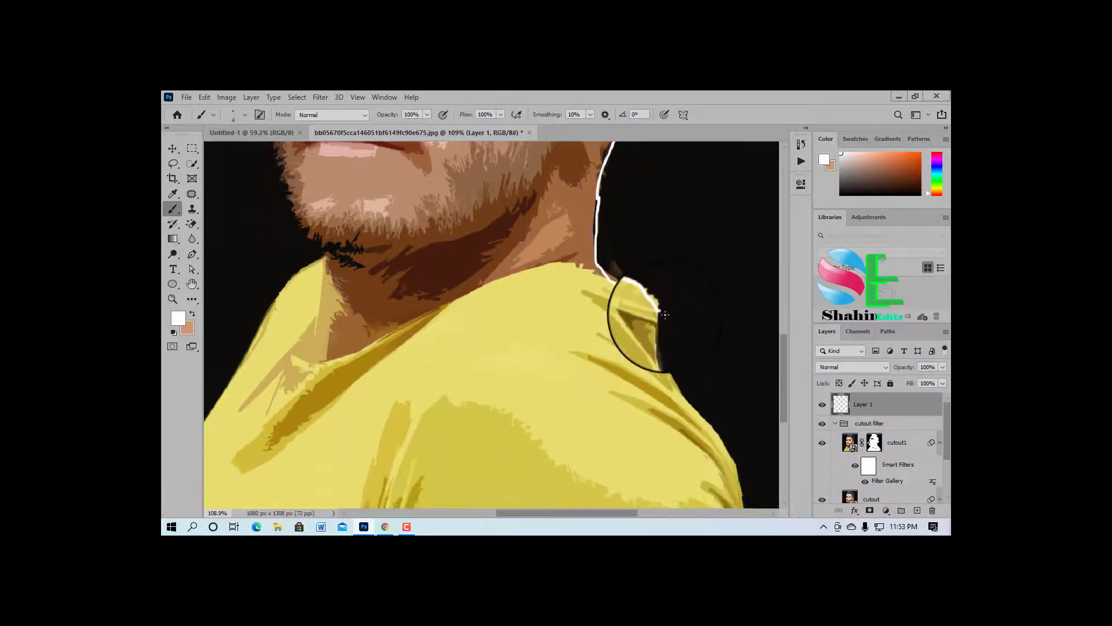
{"action": "scroll", "coordinate": [666, 314], "scroll_direction": "down", "scroll_amount": 5}
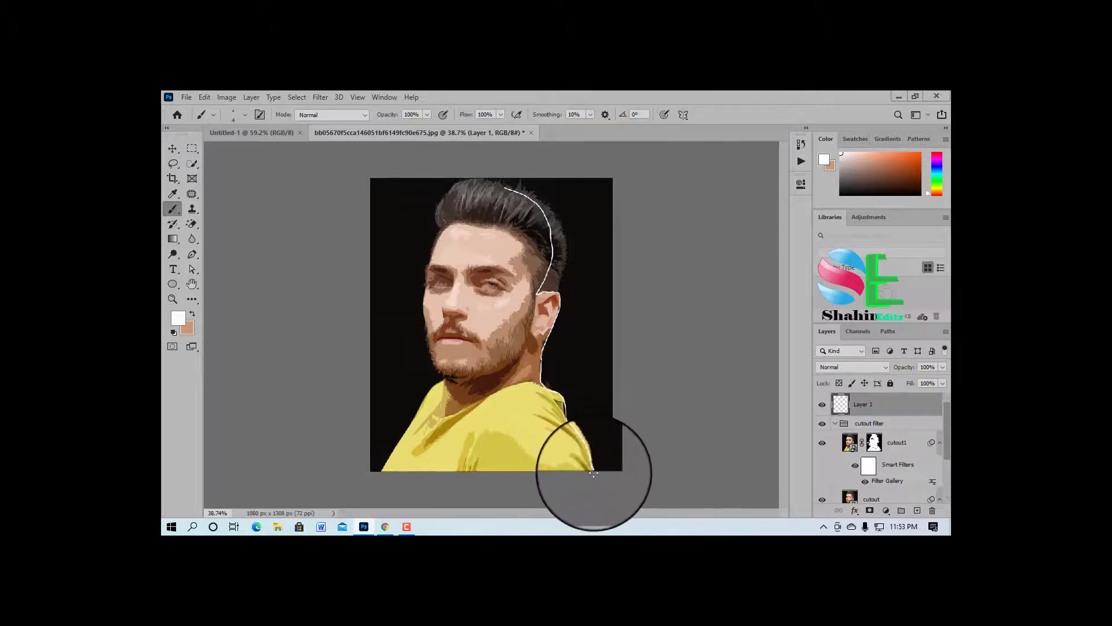
Step: Try to thicken the white shoulder outline with a larger brush, resized through 54 and 43 px to 18 px
{"action": "scroll", "coordinate": [580, 403], "scroll_direction": "up", "scroll_amount": 3}
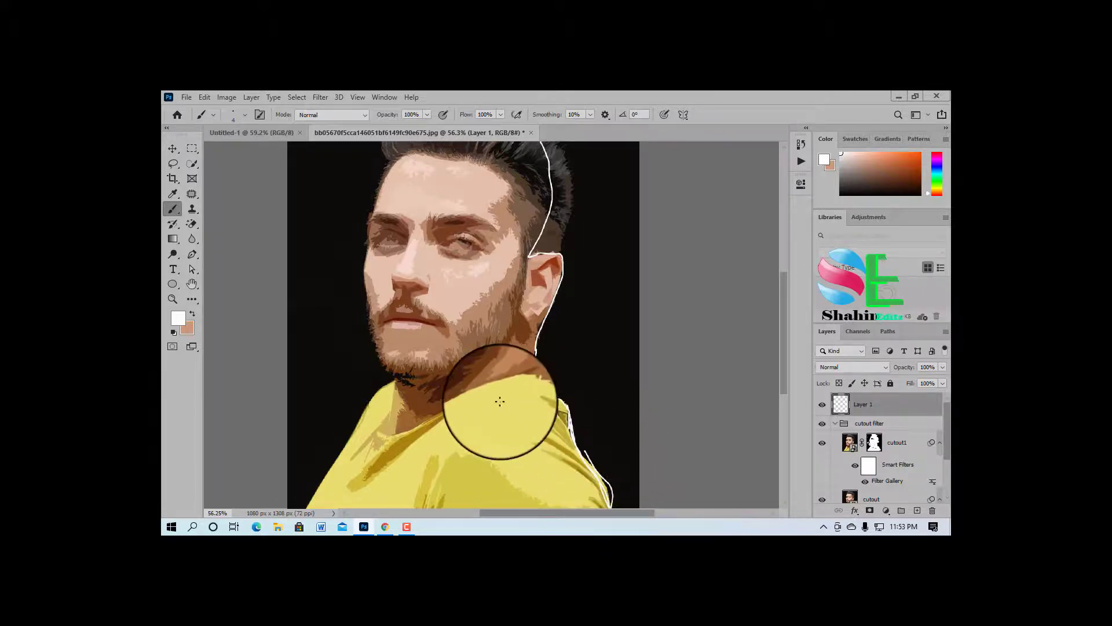
{"action": "right_click", "coordinate": [606, 472], "text": "alt"}
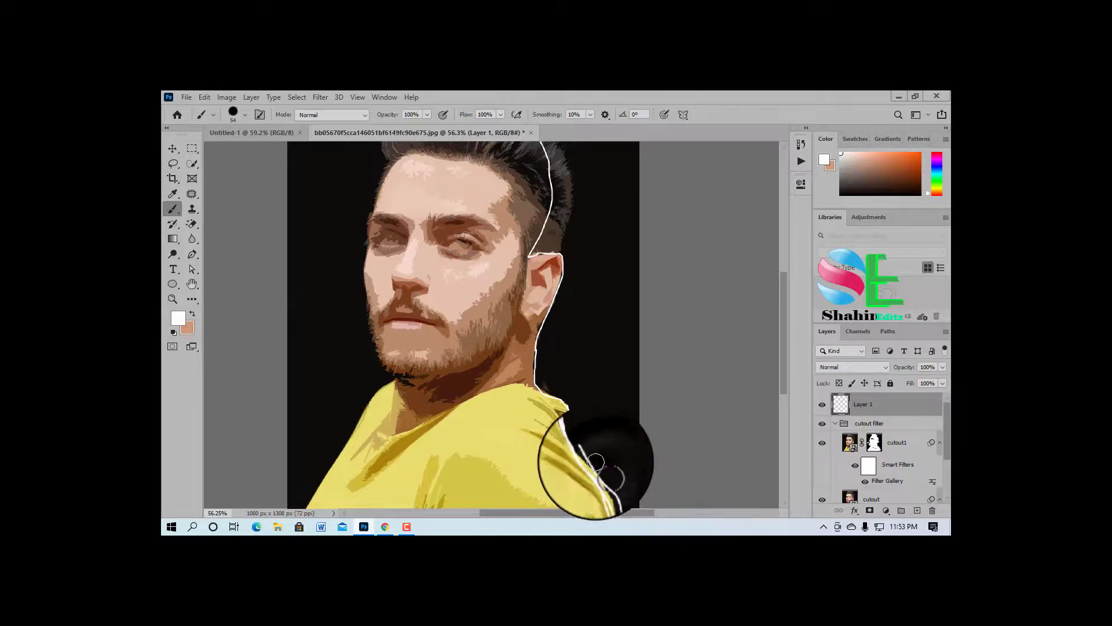
{"action": "right_click", "coordinate": [612, 454], "text": "alt"}
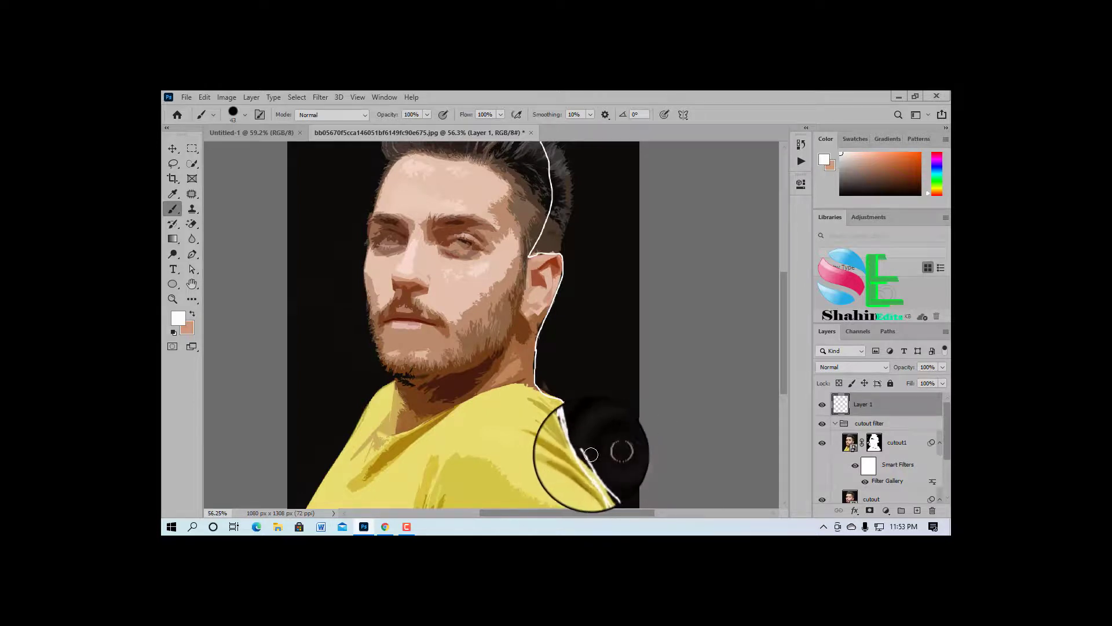
{"action": "mouse_move", "coordinate": [587, 454]}
{"action": "left_mouse_down"}
{"action": "mouse_move", "coordinate": [609, 508]}
{"action": "mouse_move", "coordinate": [580, 434]}
{"action": "left_mouse_up"}
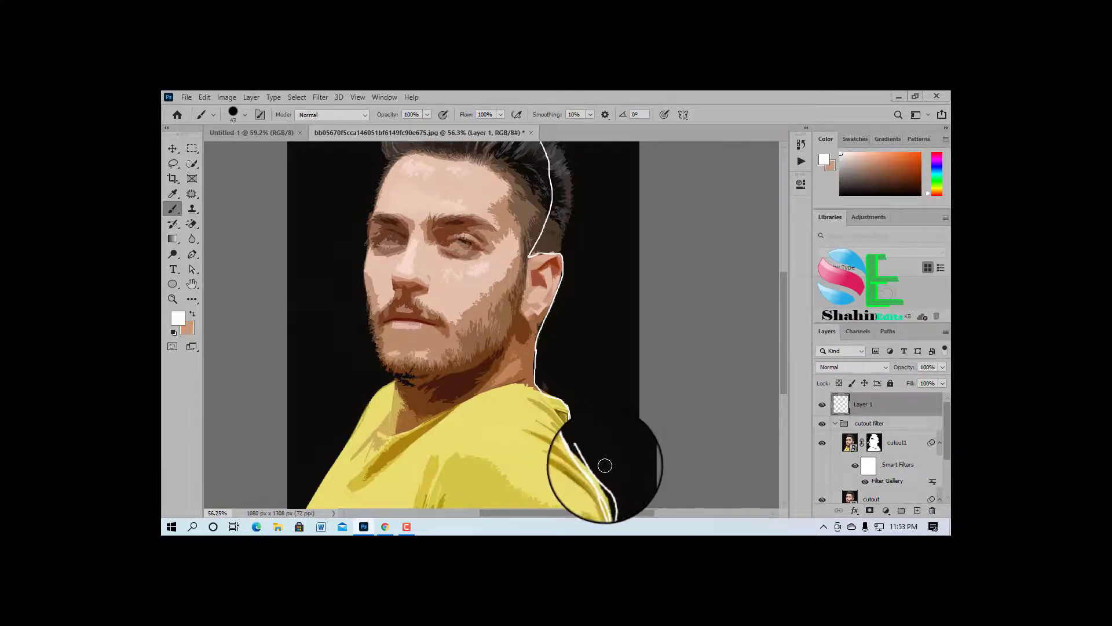
{"action": "mouse_move", "coordinate": [617, 474]}
{"action": "left_mouse_down"}
{"action": "mouse_move", "coordinate": [609, 508]}
{"action": "mouse_move", "coordinate": [606, 492]}
{"action": "left_mouse_up"}
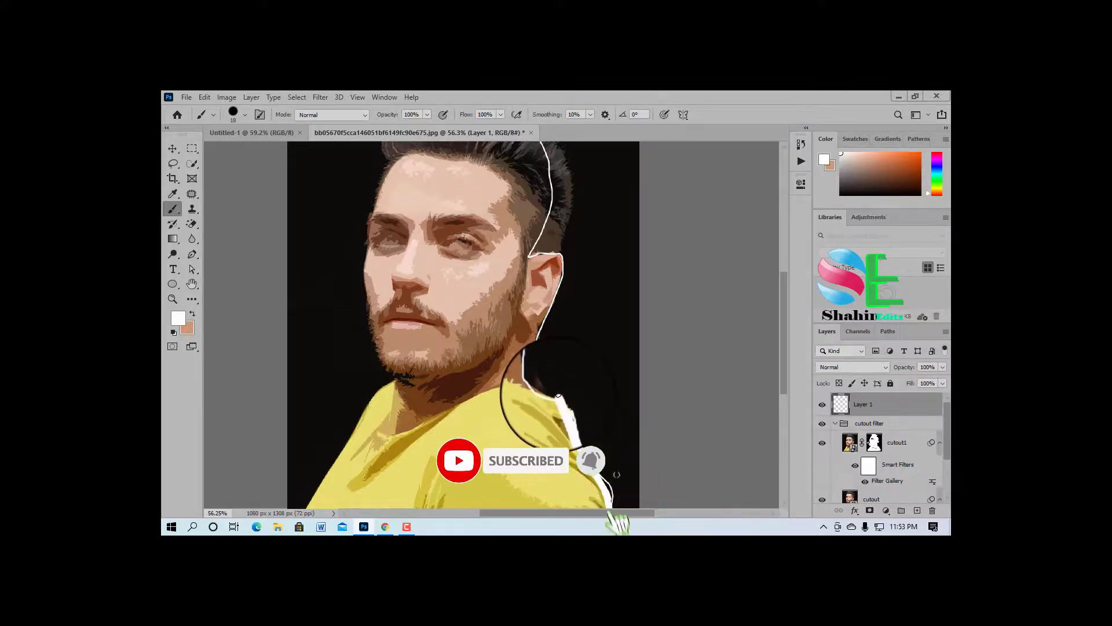
{"action": "left_click_drag", "start_coordinate": [552, 388], "coordinate": [551, 395]}
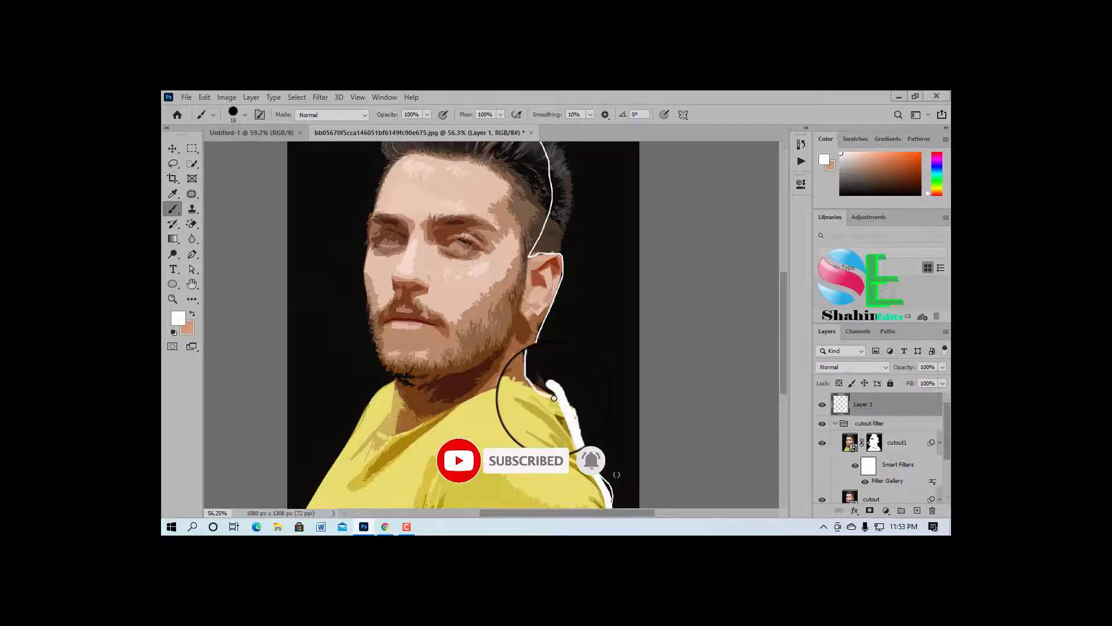
{"action": "left_click", "coordinate": [407, 528]}
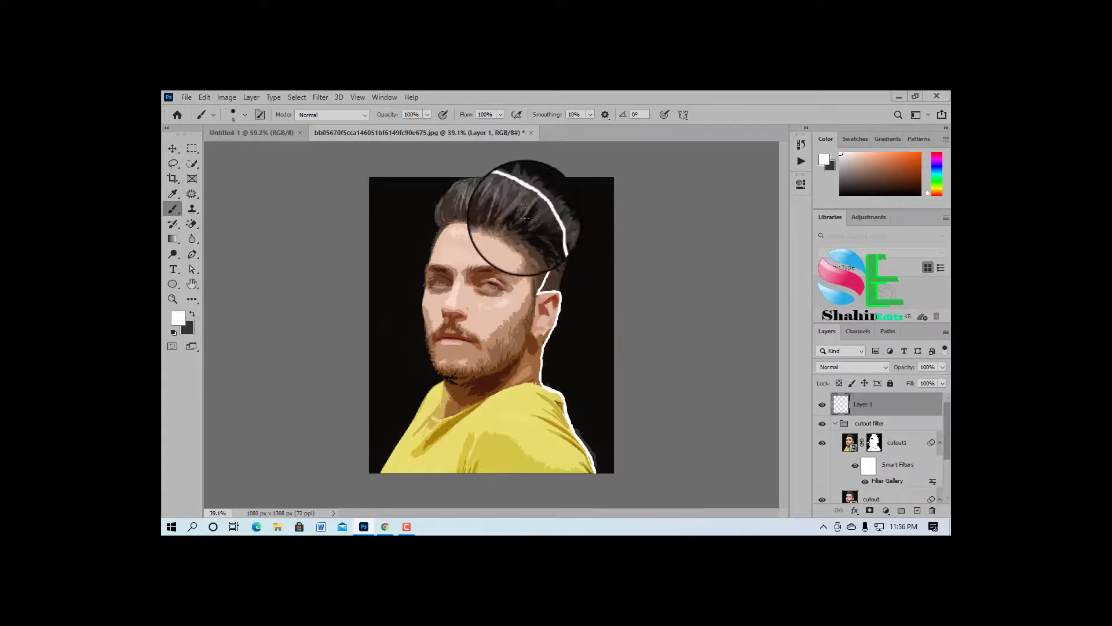
Step: Look through the layer stack, from Layer 1 and the cutout filter group down, and make Layer 0 active
{"action": "scroll", "coordinate": [440, 365], "scroll_direction": "down", "scroll_amount": 4}
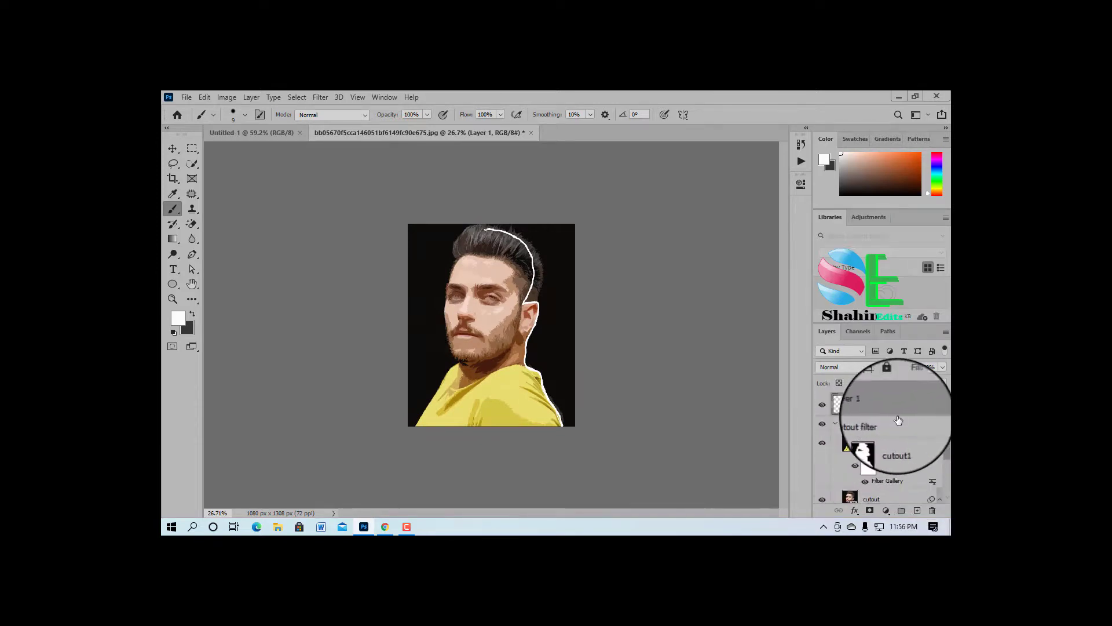
{"action": "left_click", "coordinate": [903, 429]}
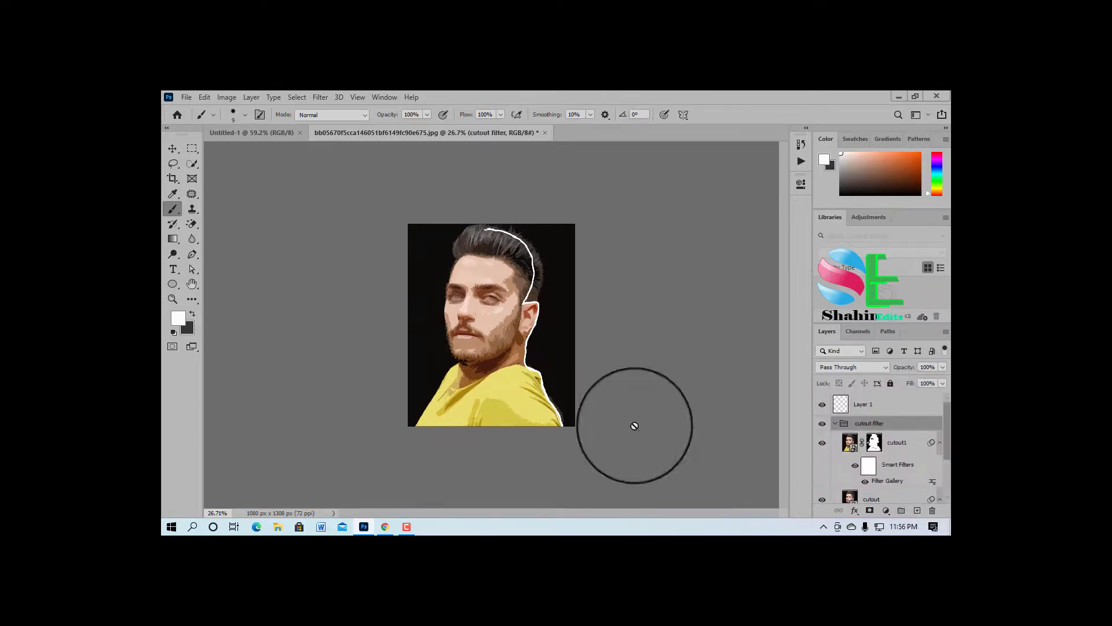
{"action": "scroll", "coordinate": [840, 469], "scroll_direction": "down", "scroll_amount": 2}
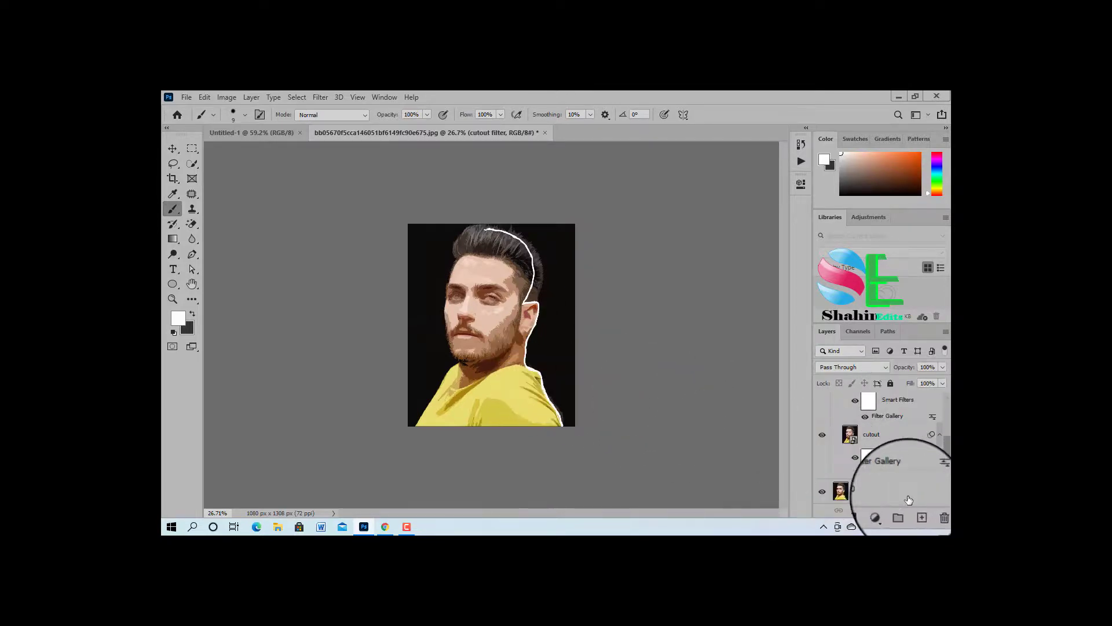
{"action": "scroll", "coordinate": [897, 477], "scroll_direction": "up", "scroll_amount": 2}
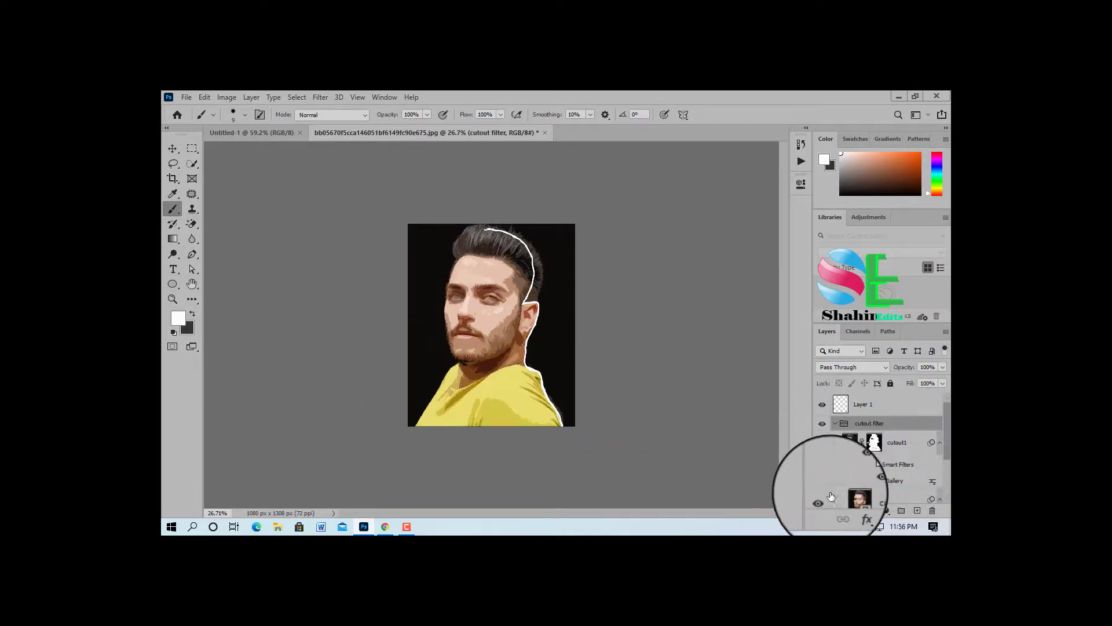
{"action": "scroll", "coordinate": [845, 459], "scroll_direction": "down", "scroll_amount": 3}
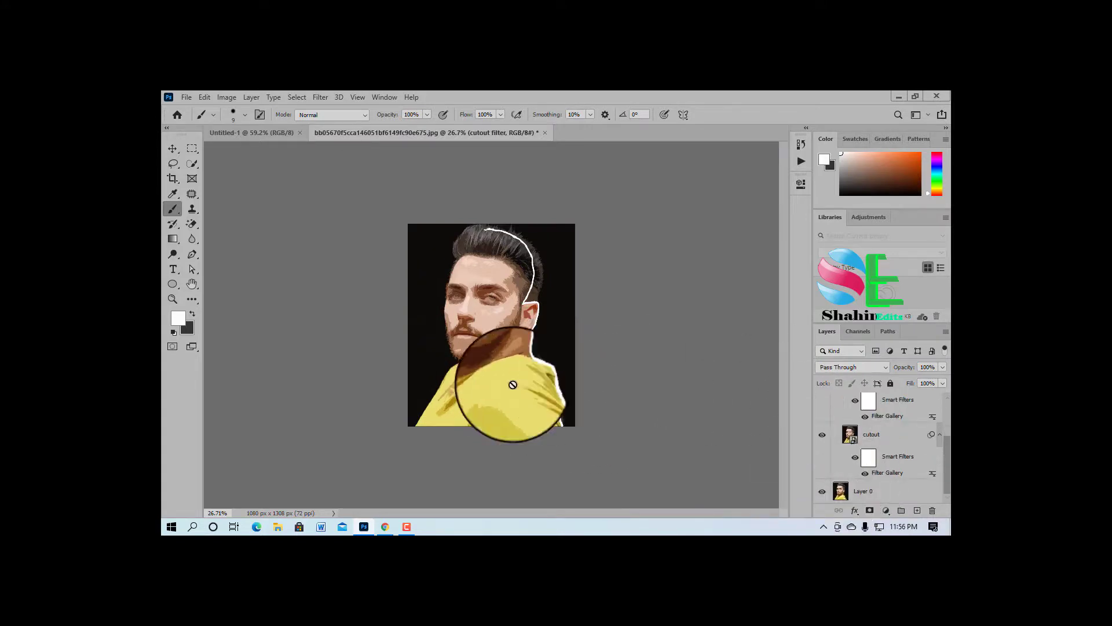
{"action": "left_click", "coordinate": [869, 491]}
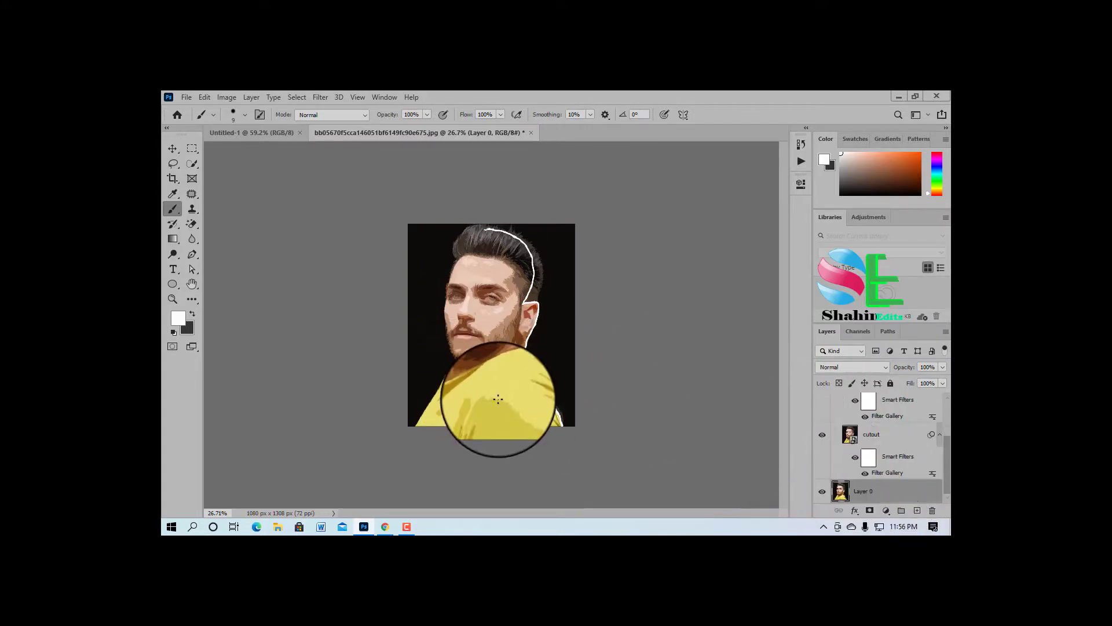
Step: Hide the cutout and cutout1 layers and the outline on Layer 1 to view the original photo
{"action": "left_click", "coordinate": [823, 436]}
{"action": "scroll", "coordinate": [829, 410], "scroll_direction": "up", "scroll_amount": 2}
{"action": "left_click", "coordinate": [822, 426]}
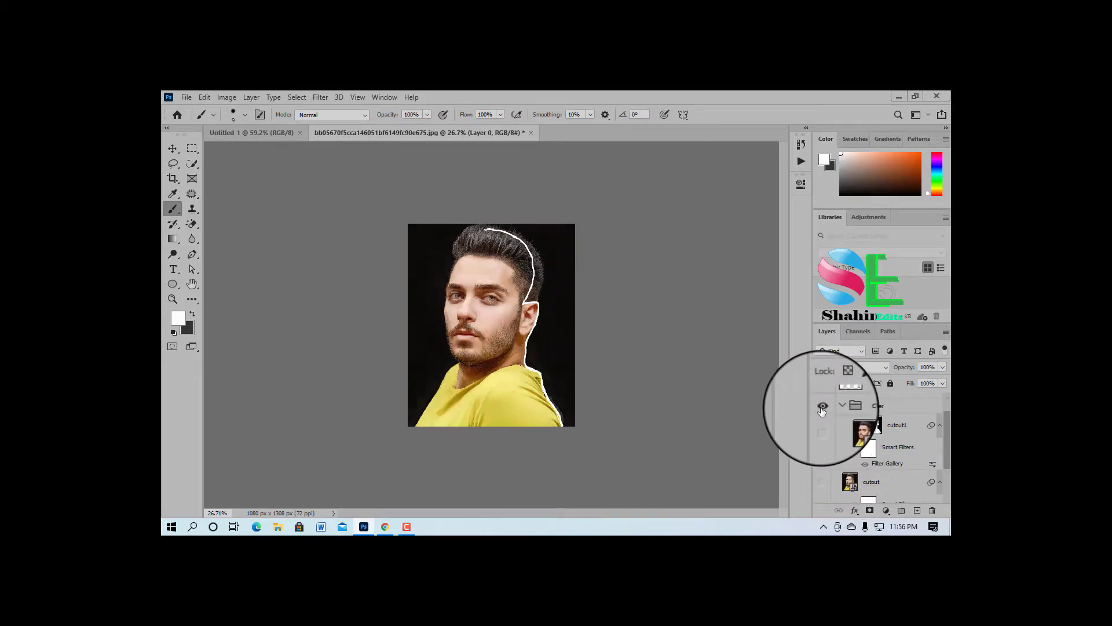
{"action": "left_click", "coordinate": [823, 407]}
{"action": "scroll", "coordinate": [826, 418], "scroll_direction": "up", "scroll_amount": 1}
{"action": "left_click", "coordinate": [823, 406]}
Step: Show the cutout layer, cutout1 and the Layer 1 outline again, and examine the combined artwork up close
{"action": "scroll", "coordinate": [827, 414], "scroll_direction": "down", "scroll_amount": 3}
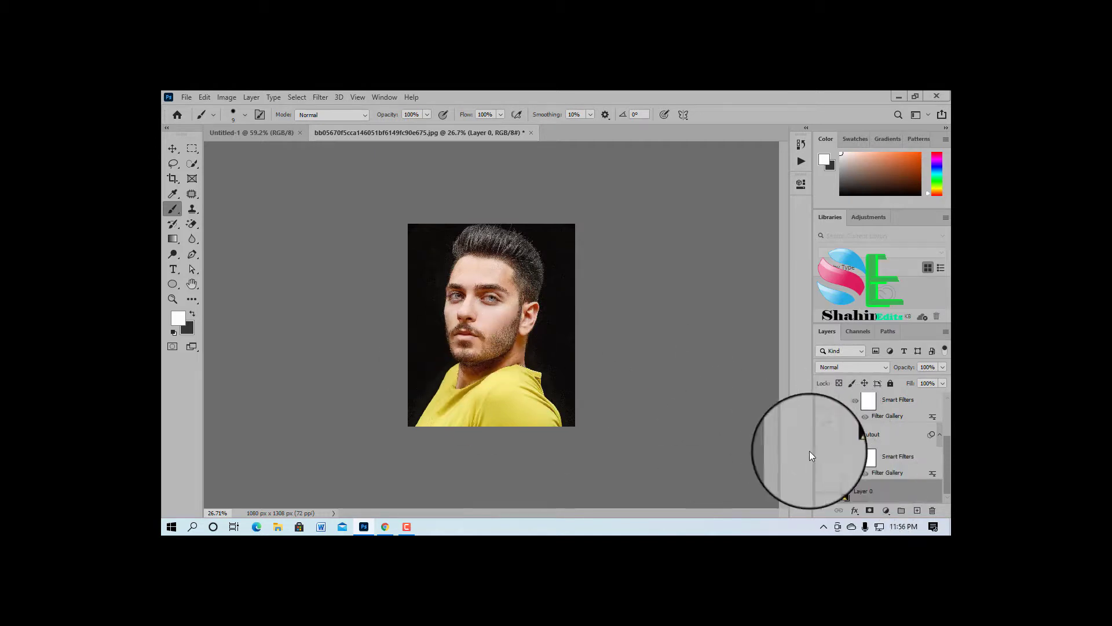
{"action": "left_click", "coordinate": [824, 437]}
{"action": "scroll", "coordinate": [826, 437], "scroll_direction": "up", "scroll_amount": 2}
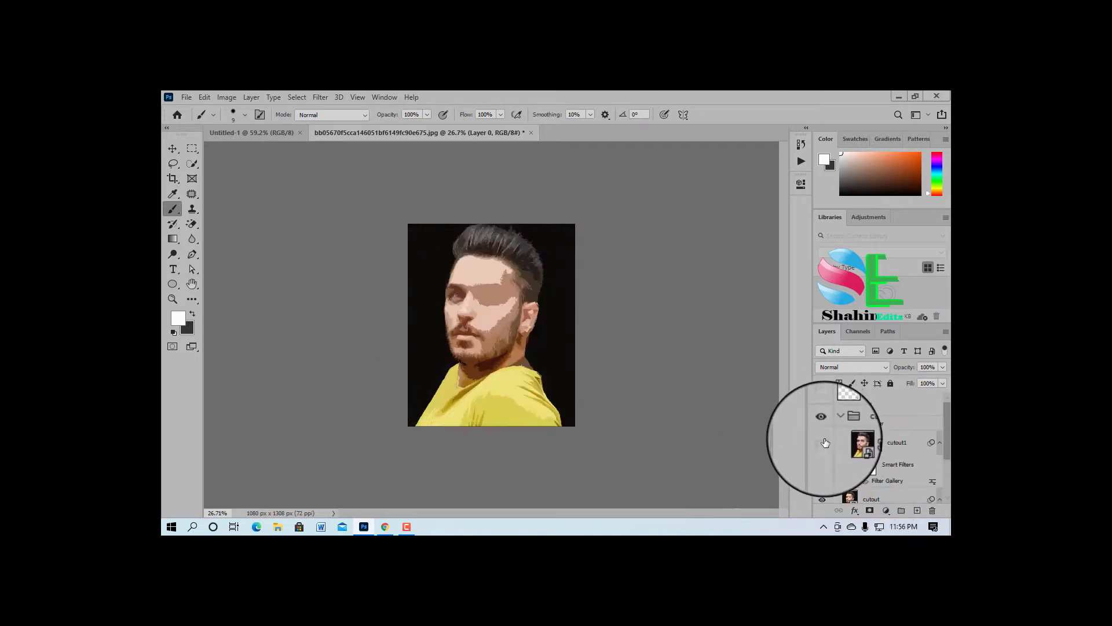
{"action": "left_click", "coordinate": [825, 443]}
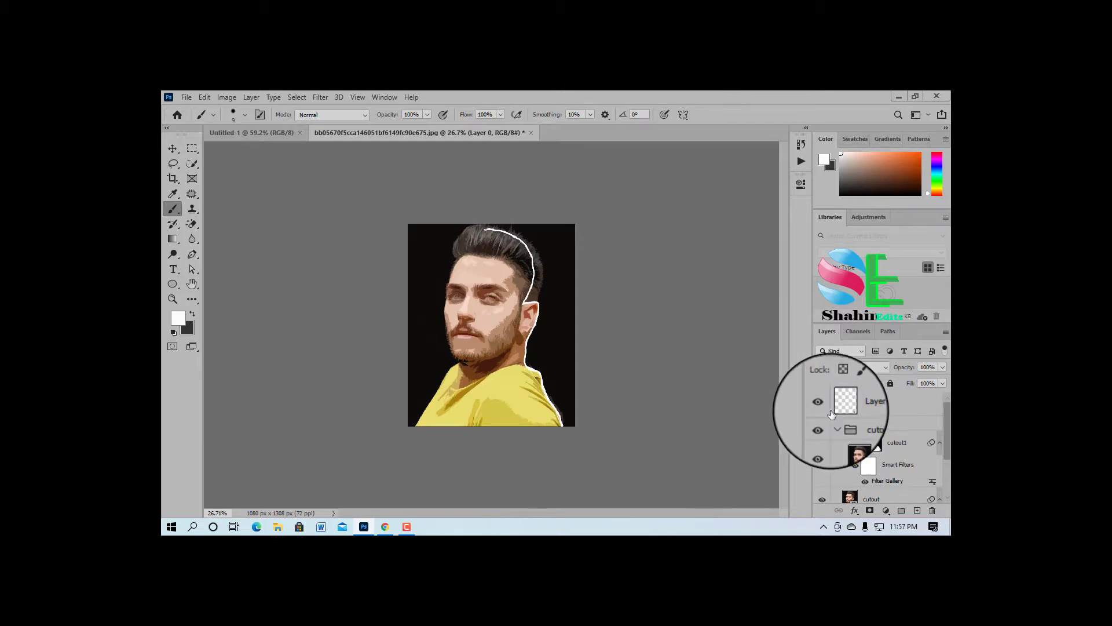
{"action": "scroll", "coordinate": [493, 325], "scroll_direction": "up", "scroll_amount": 3}
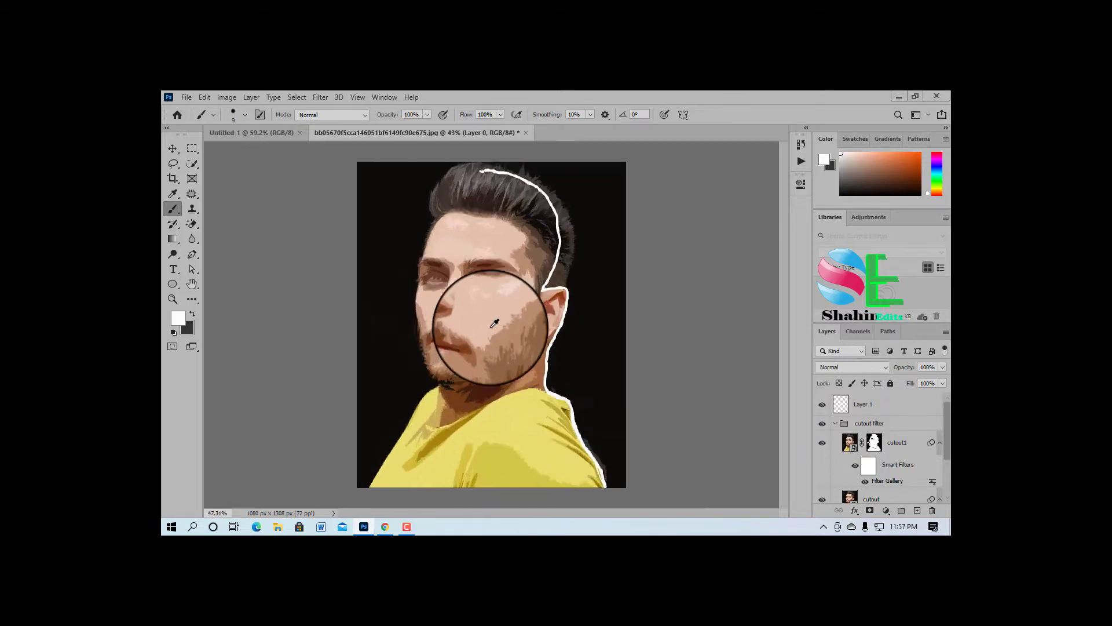
{"action": "scroll", "coordinate": [494, 323], "scroll_direction": "up", "scroll_amount": 1}
{"action": "scroll", "coordinate": [490, 327], "scroll_direction": "down", "scroll_amount": 2}
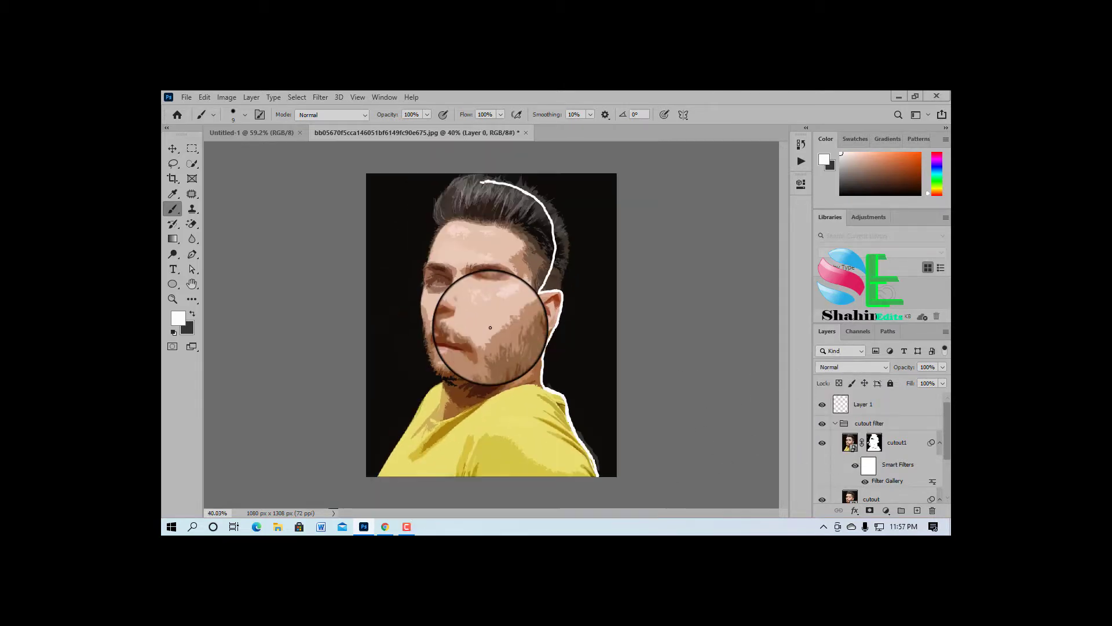